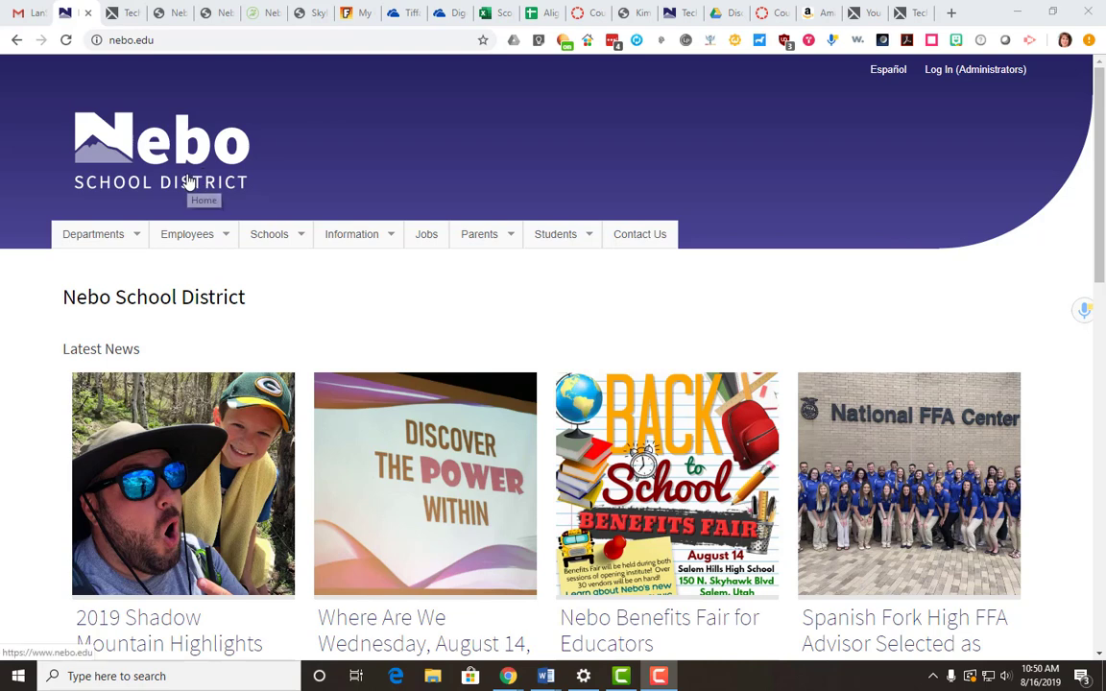
Open Nebo Data Apps from the district's employee links and log in with the saved username and password.
mouse_move(200, 239)
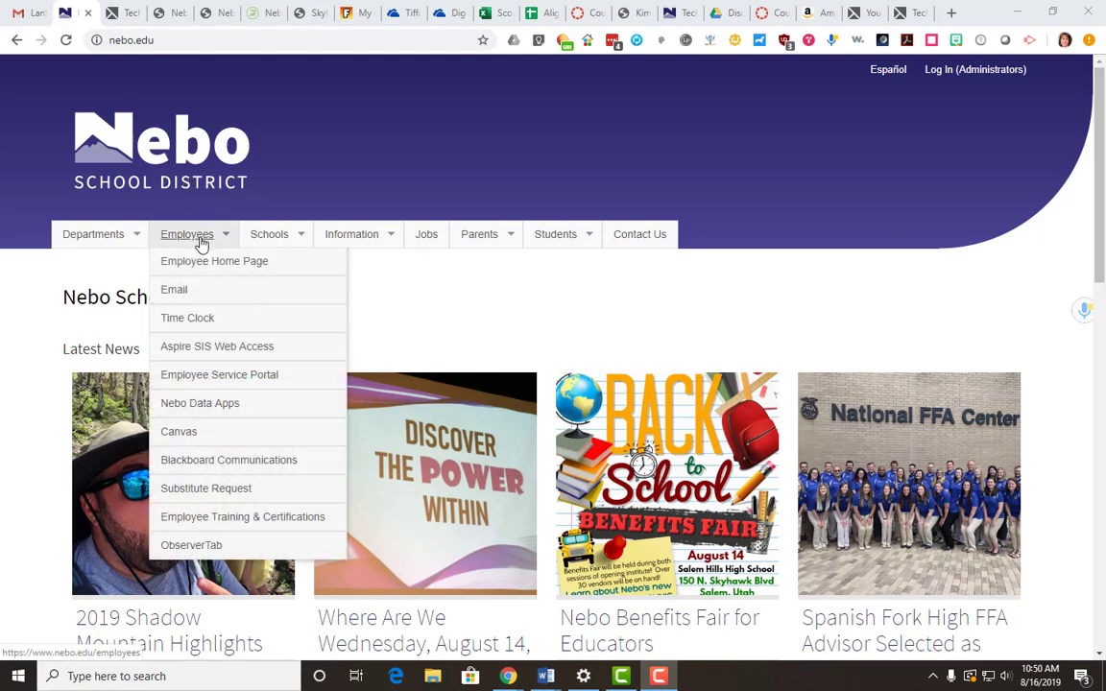
click(198, 404)
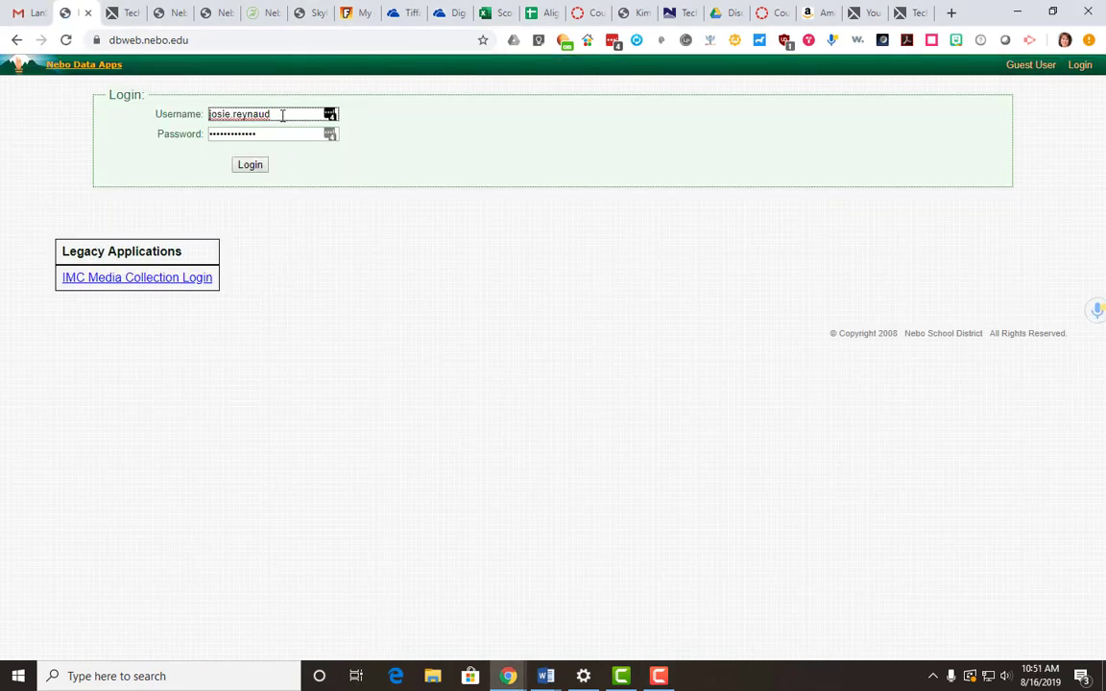
click(234, 135)
click(257, 167)
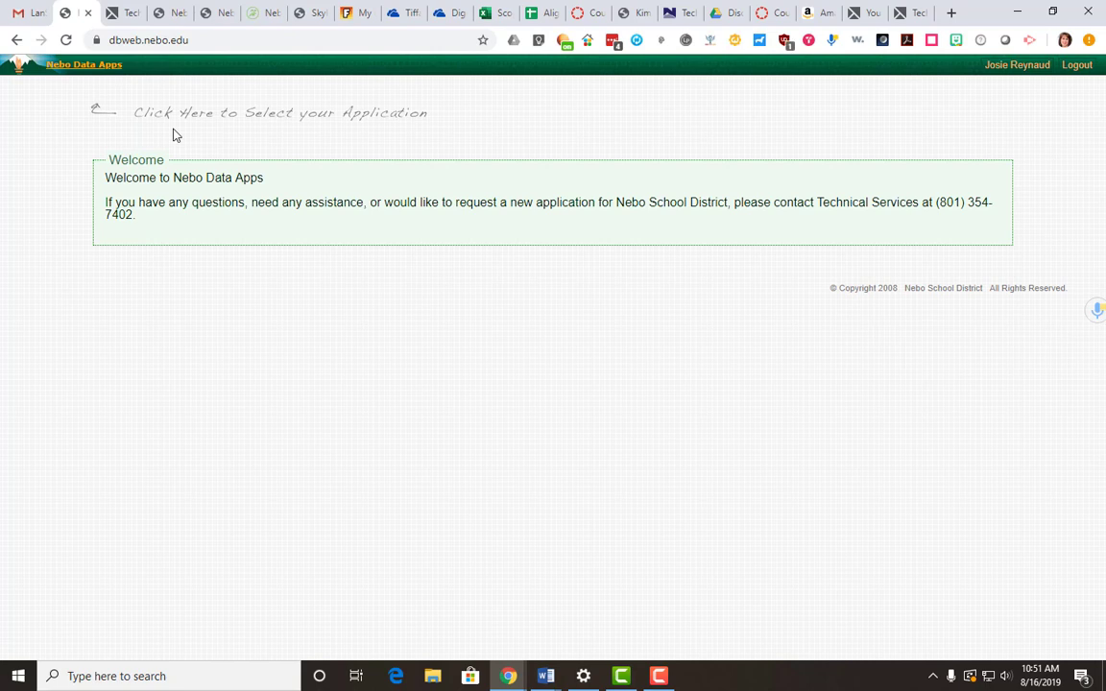
Open the Lan School CSV application under School Information in Nebo Data Apps.
mouse_move(67, 75)
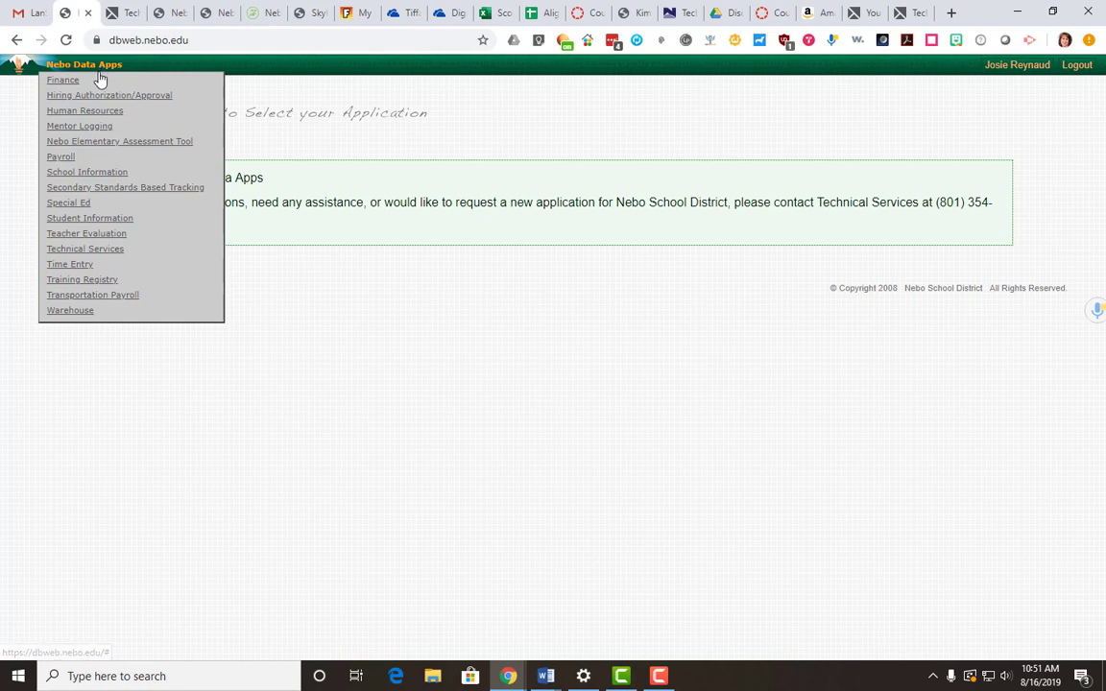
mouse_move(81, 148)
mouse_move(82, 175)
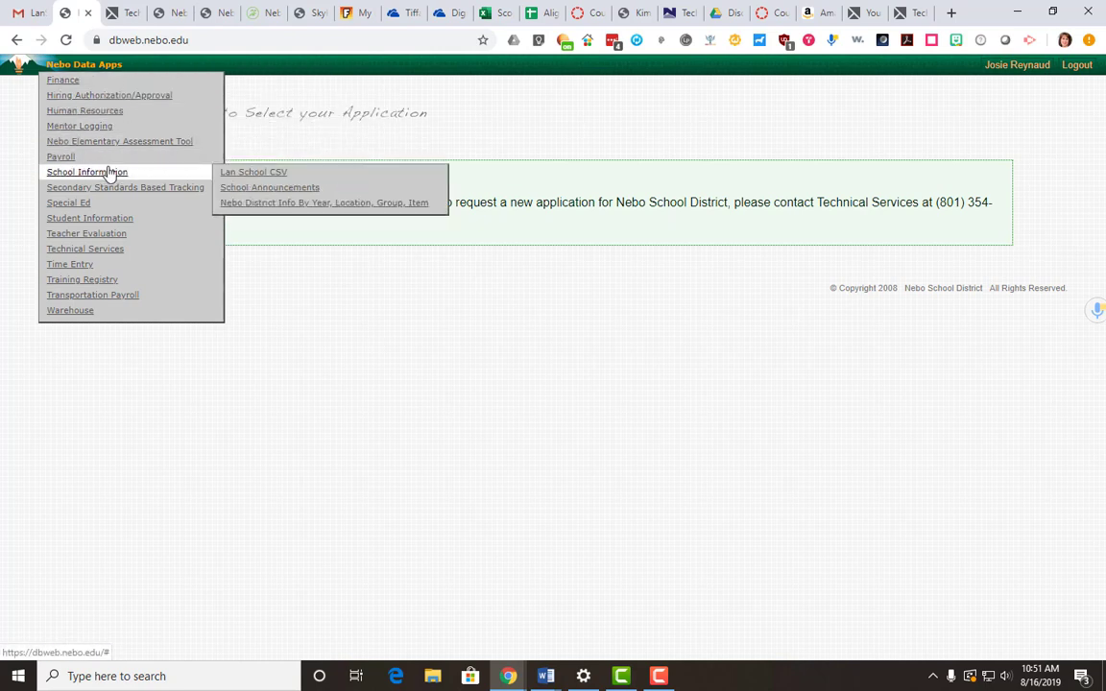
click(251, 178)
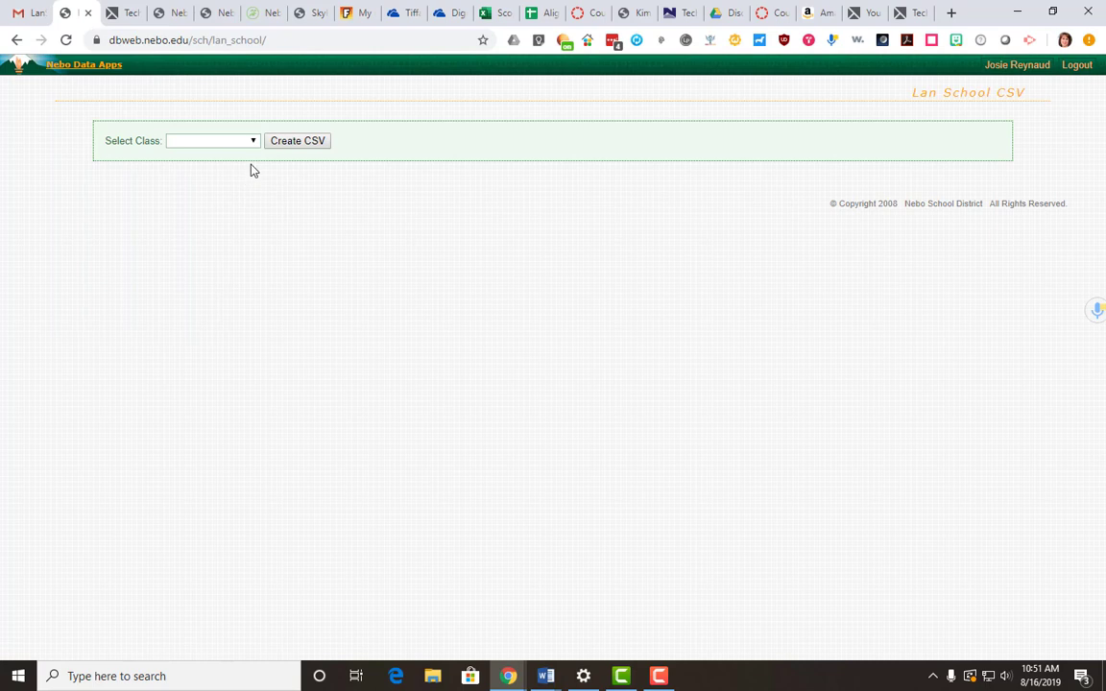
Create the CSV for the 2-Digital Literacy class and open the downloaded file in Excel.
click(254, 144)
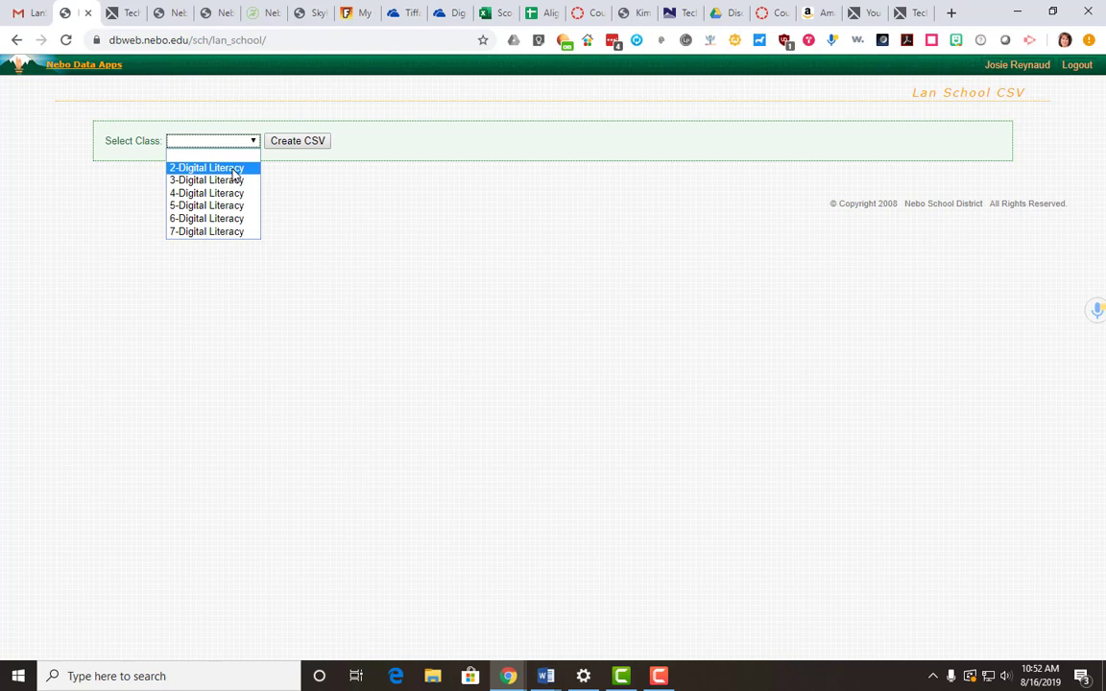
click(232, 170)
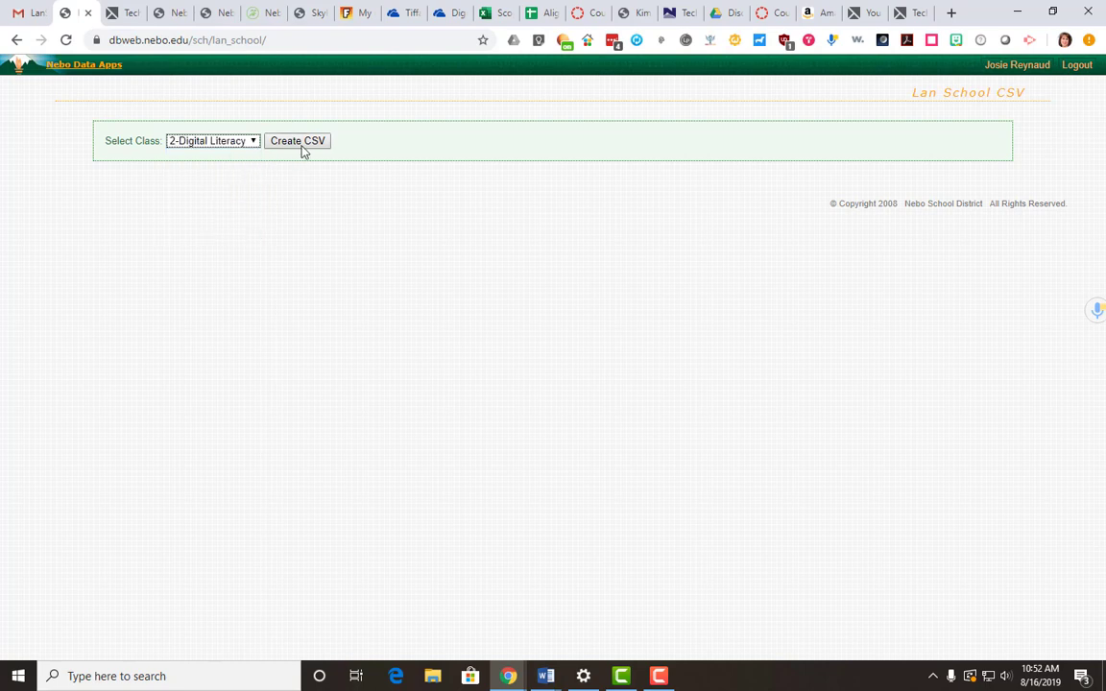
click(302, 148)
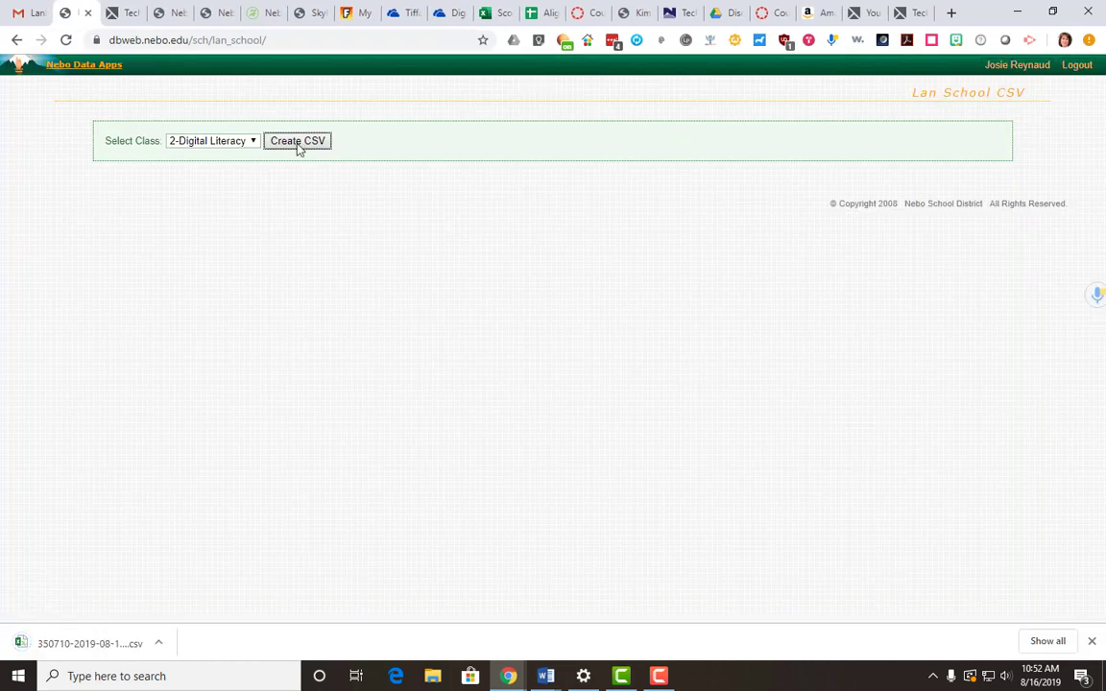
click(19, 648)
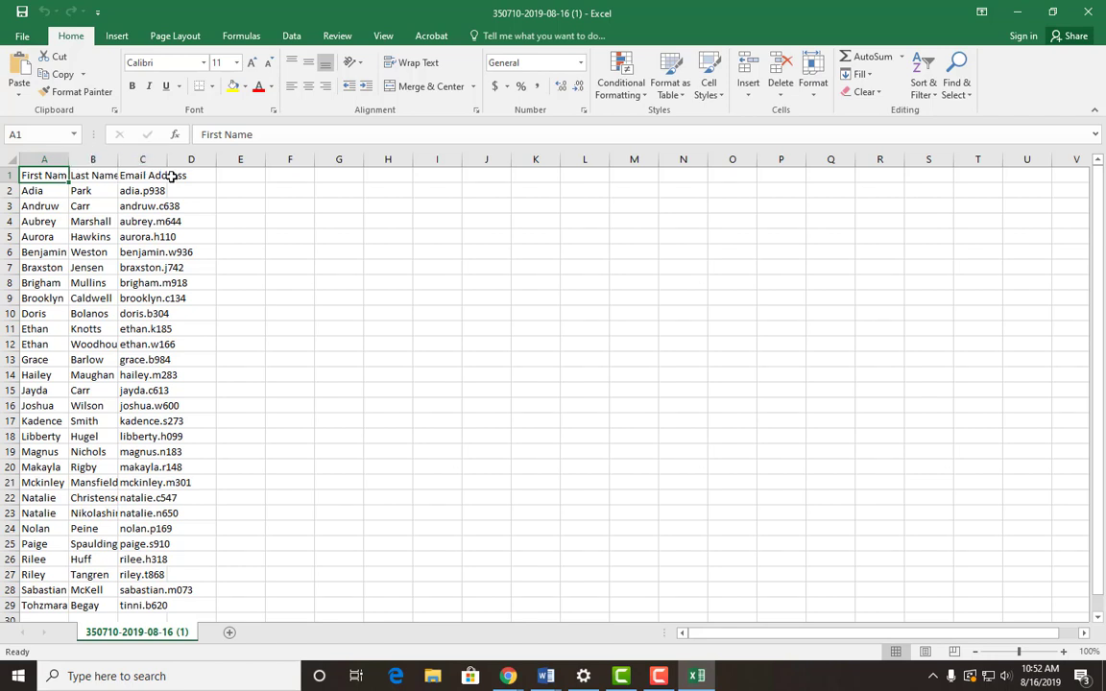
Delete the First Name and Last Name columns and the Email Address header row so only the student usernames are kept.
click(44, 159)
drag(44, 159, 89, 160)
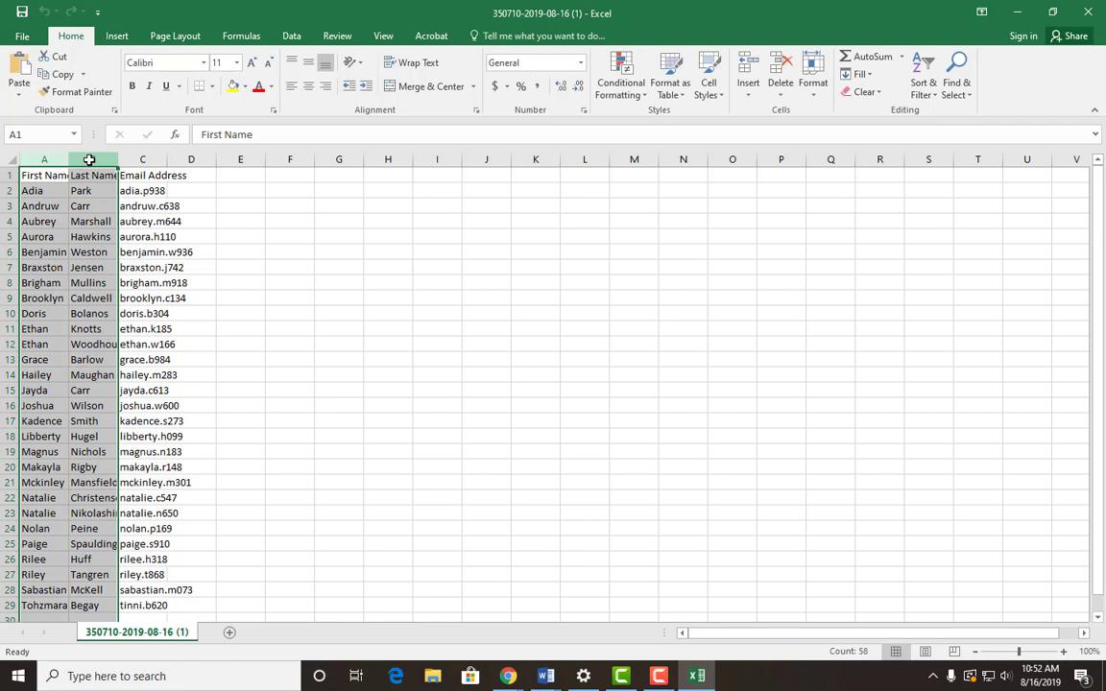
click(782, 75)
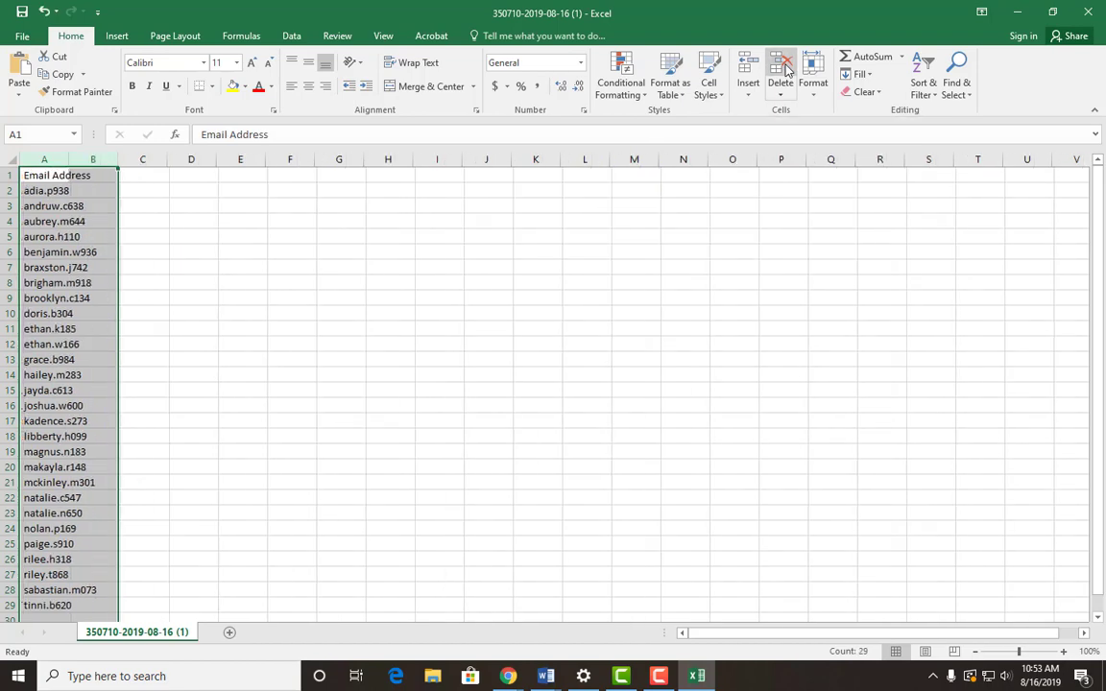
click(9, 175)
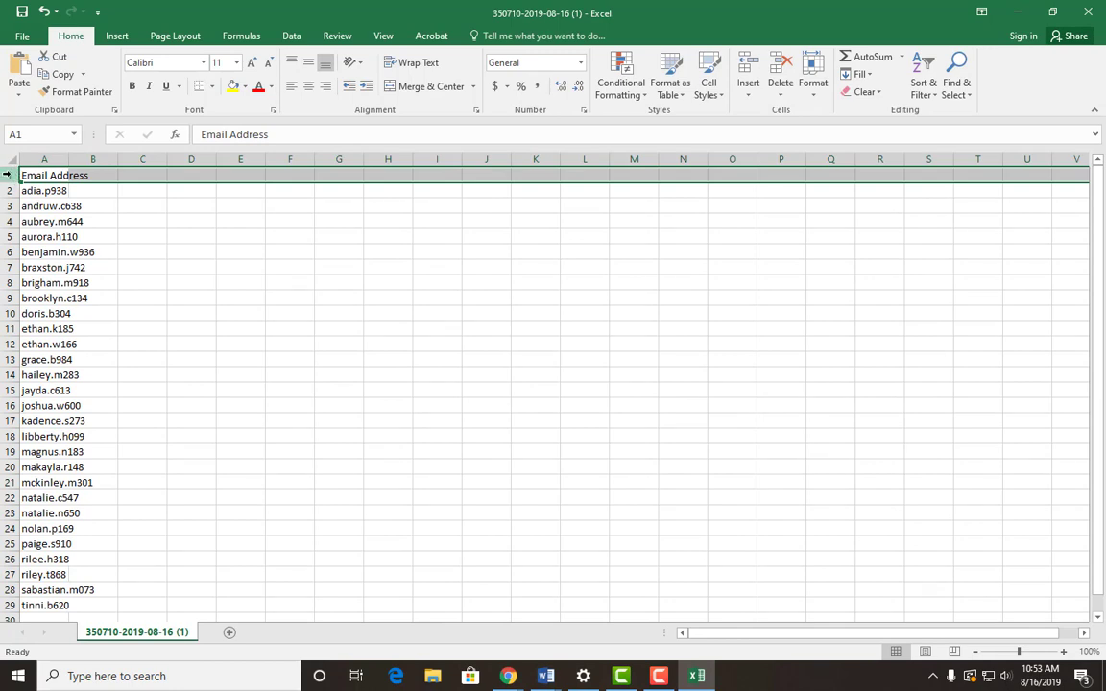
click(778, 65)
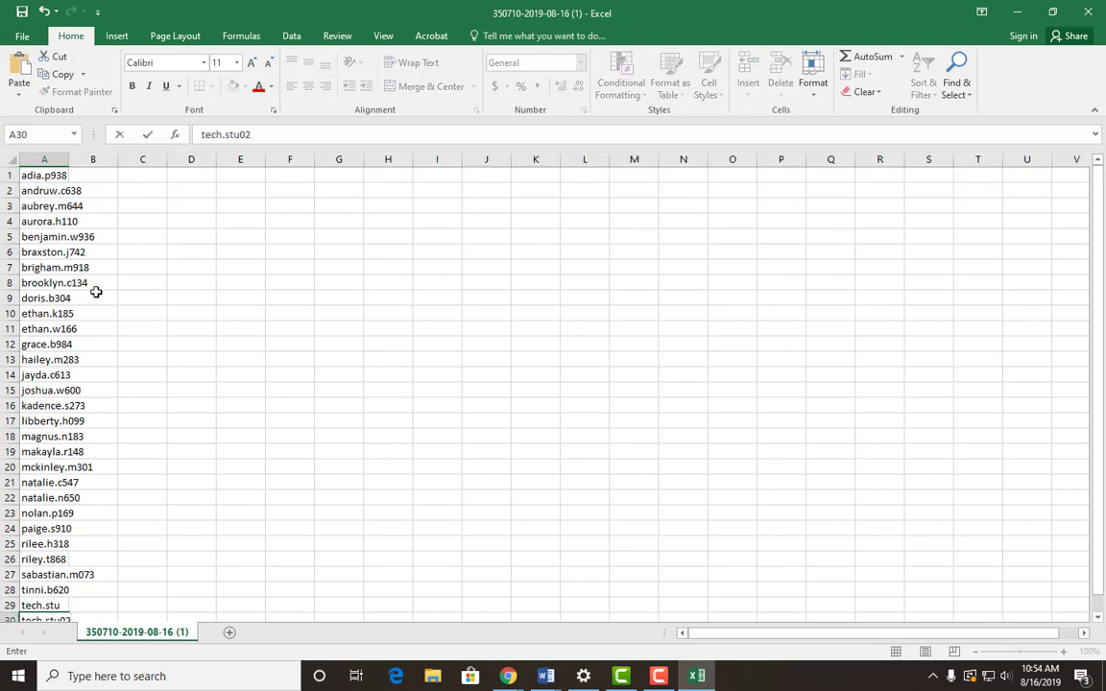
Start saving the workbook under a new name on the Desktop and create a folder named LAN School there.
click(24, 39)
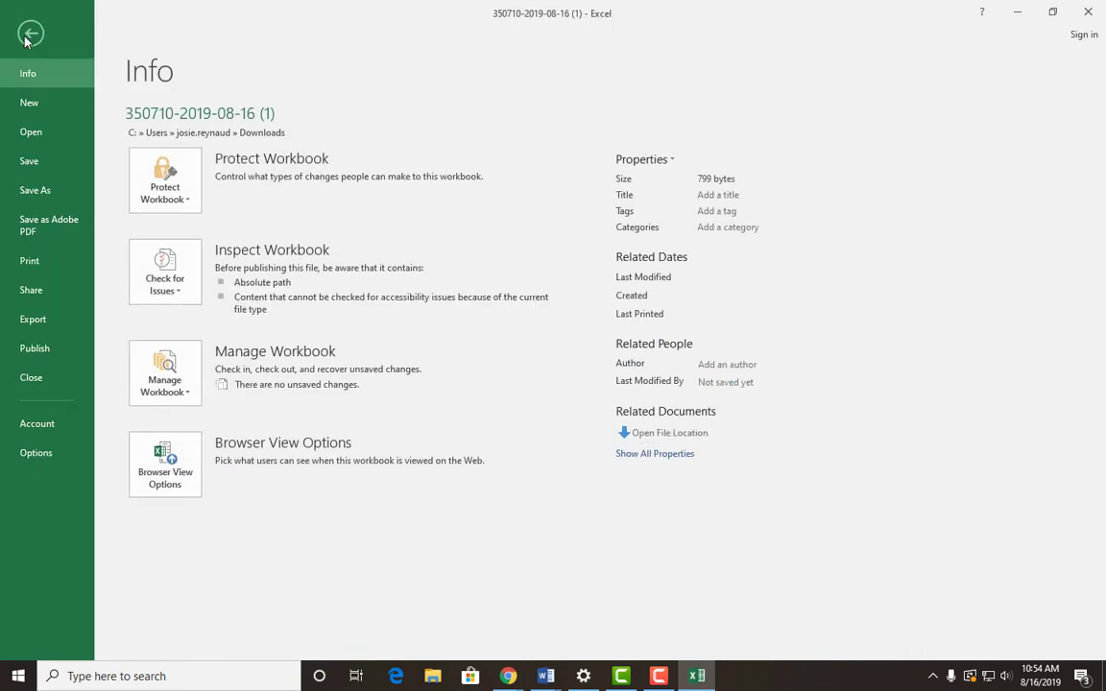
click(35, 192)
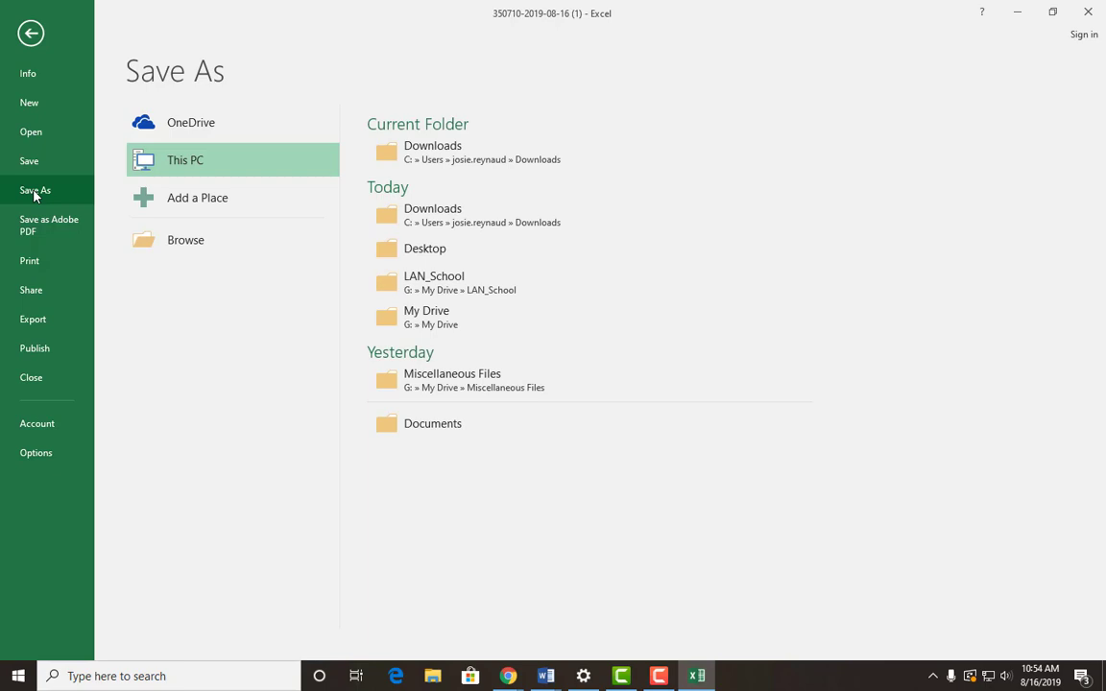
click(417, 251)
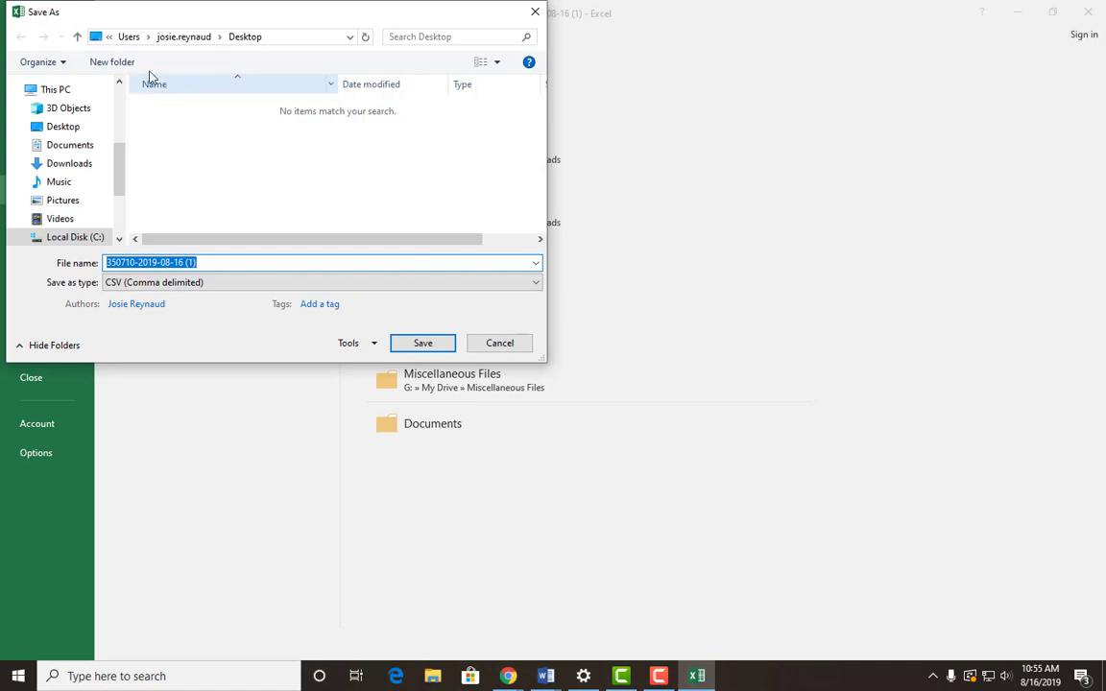
click(113, 65)
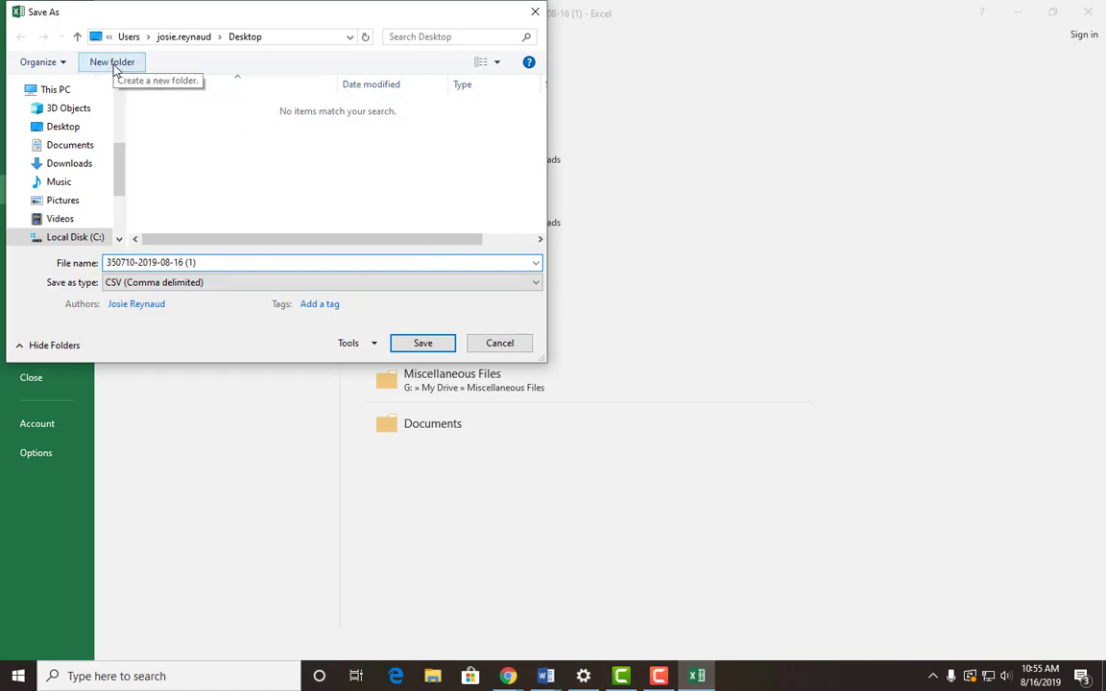
text(L)
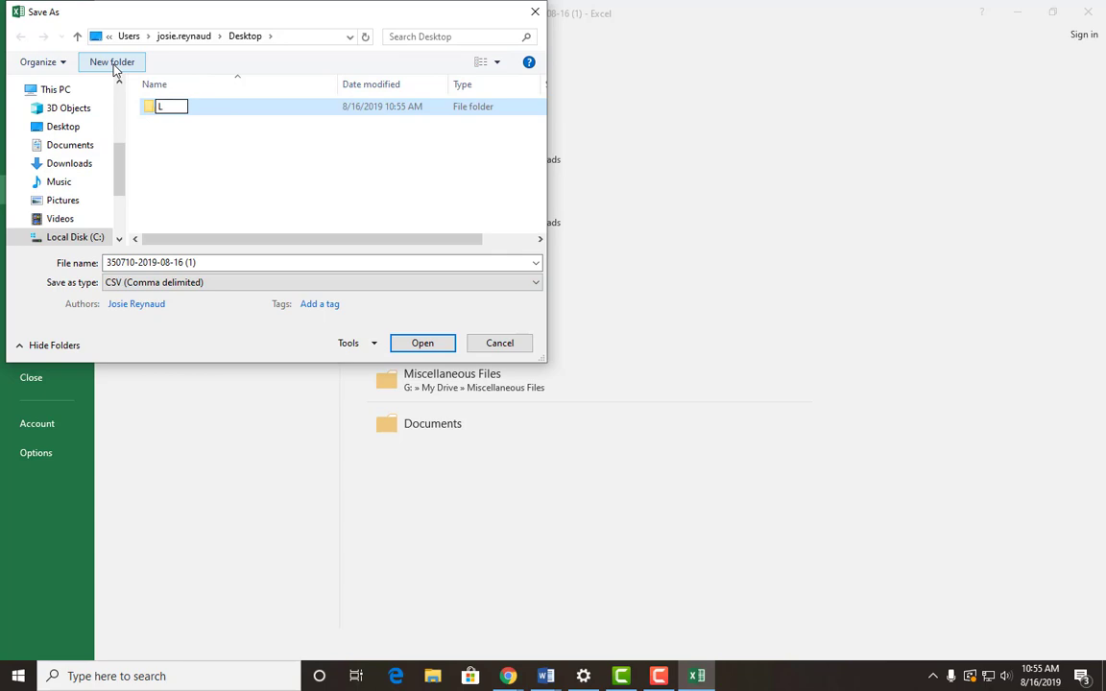
text(AN School)
key(Return)
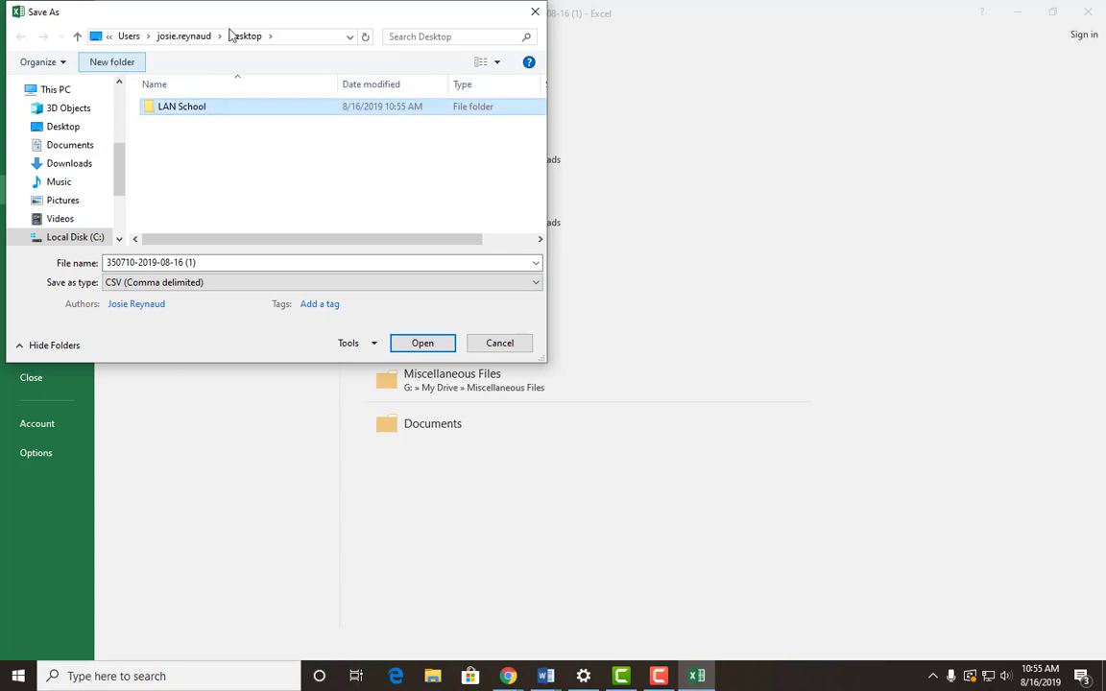
Save the class list in the LAN School folder as 1stPeriod, keeping the CSV (Comma delimited) format.
double_click(149, 110)
double_click(219, 262)
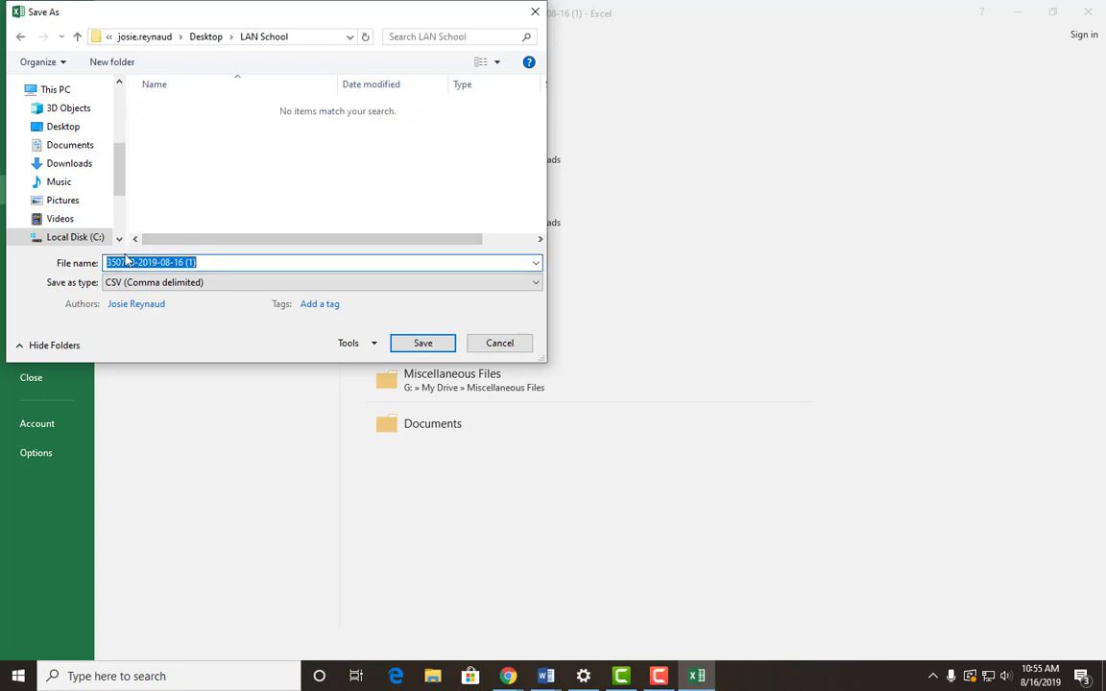
key(BackSpace)
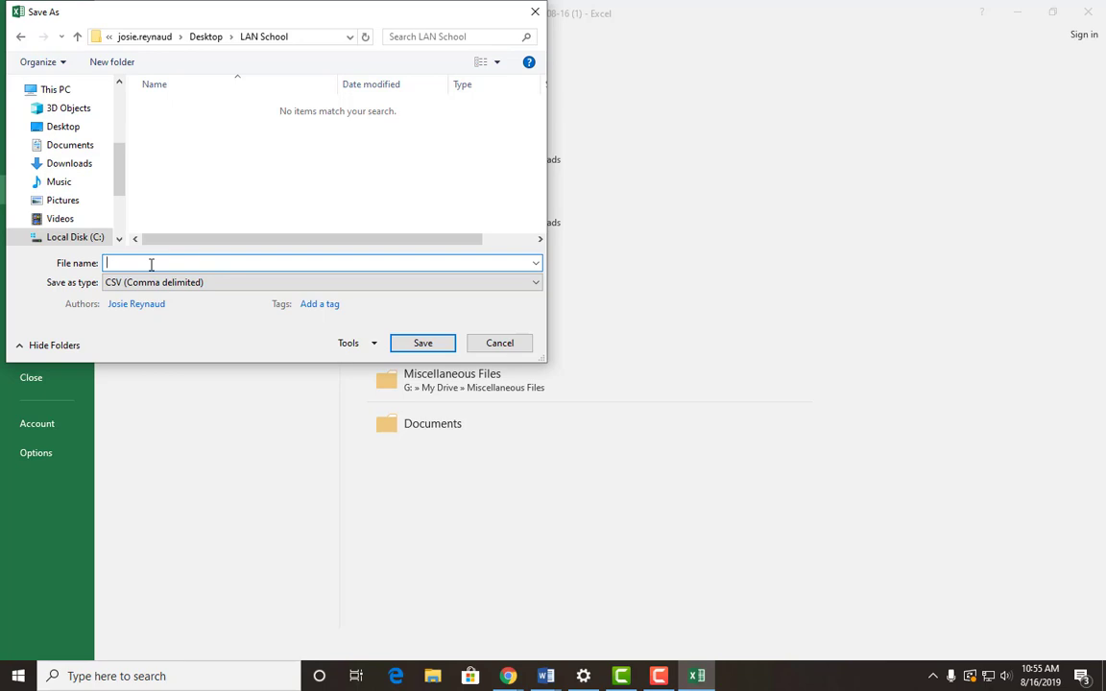
text(1stPeriod)
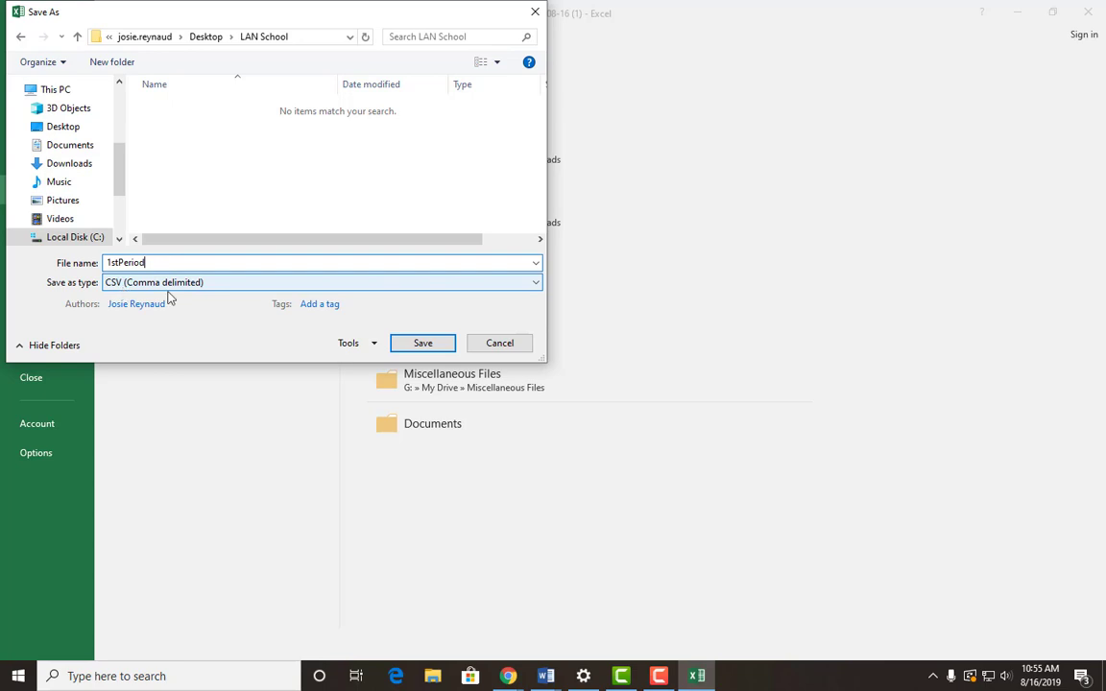
click(421, 345)
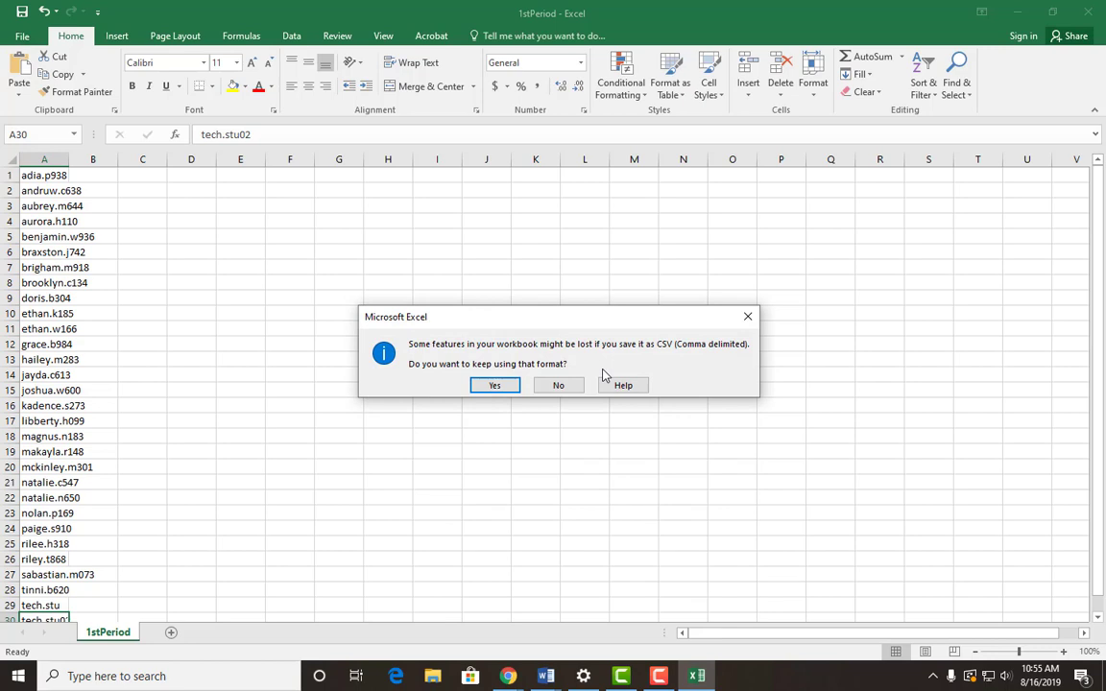
click(495, 386)
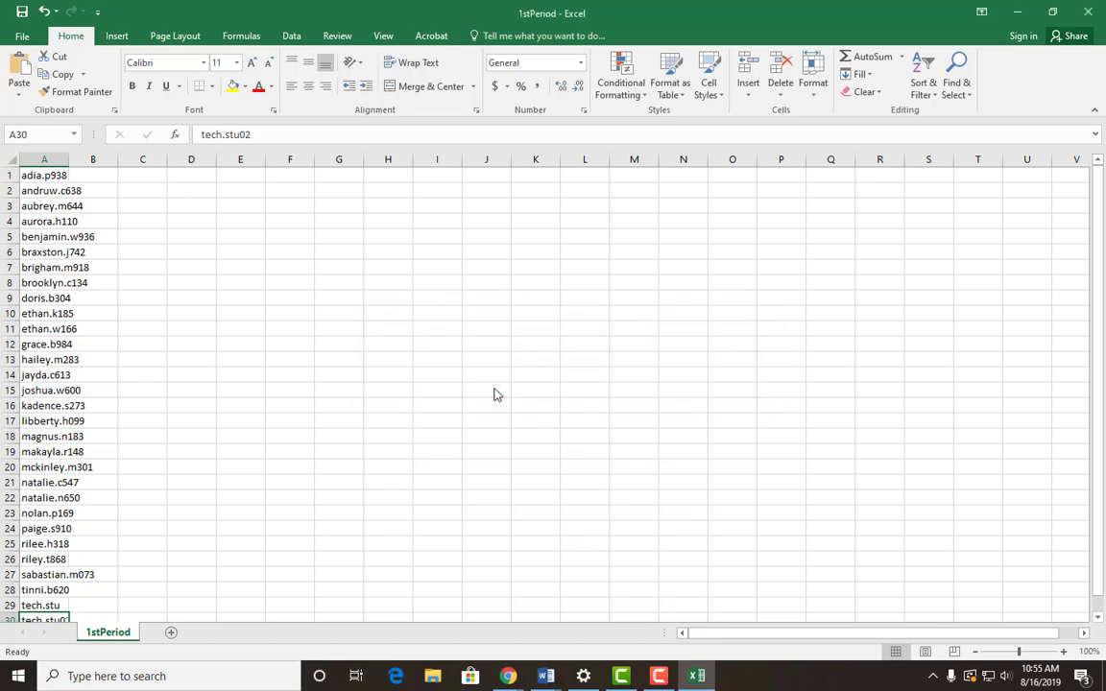
Close Excel and save the changes, replacing the existing 1stPeriod.csv in the LAN School folder.
click(1088, 13)
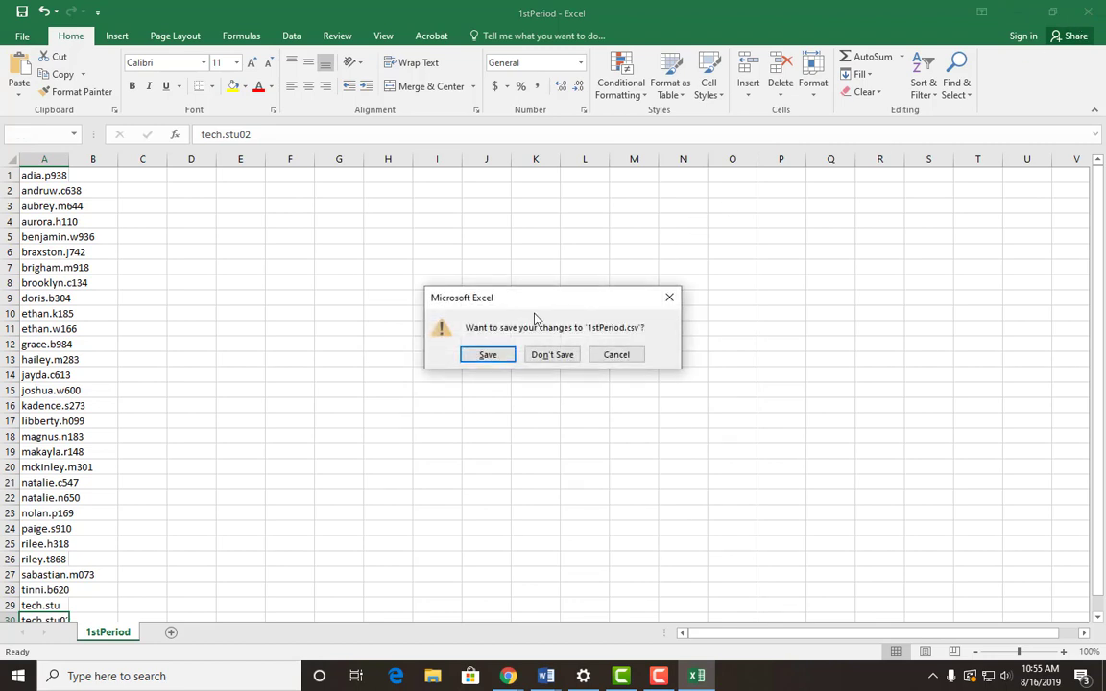
click(488, 357)
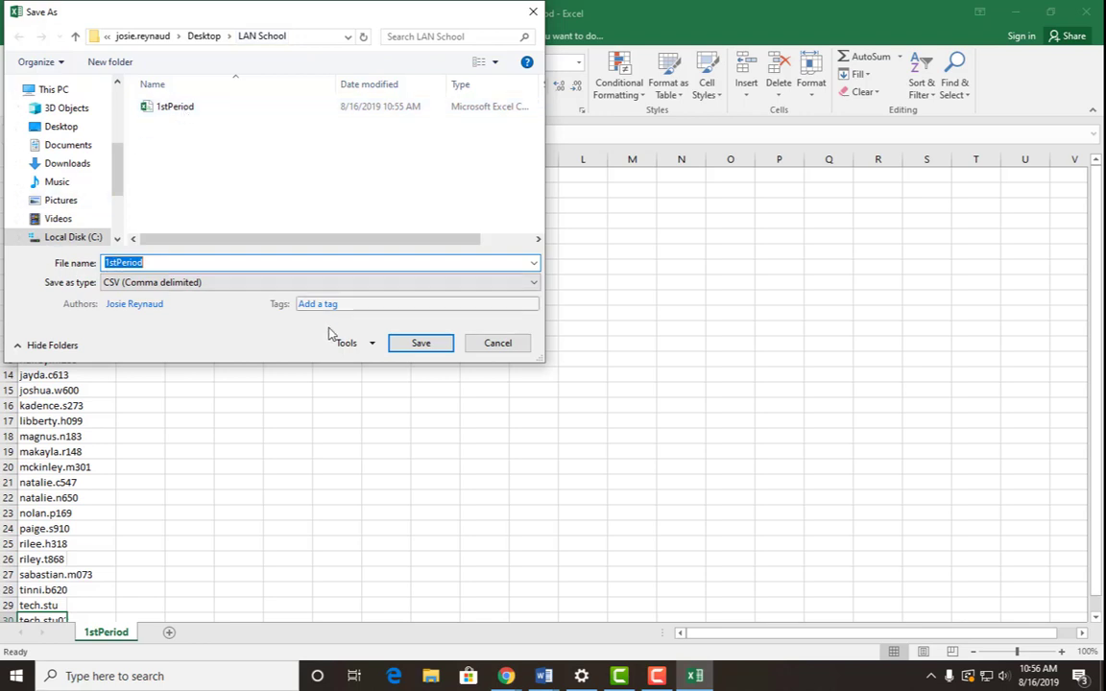
click(403, 349)
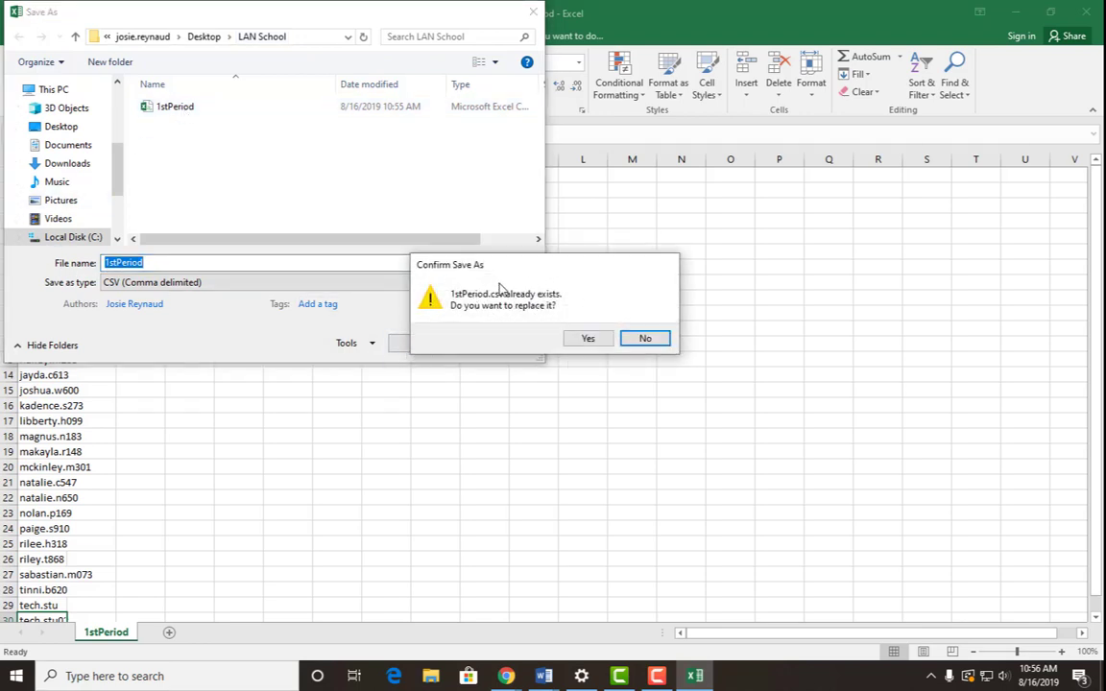
click(588, 344)
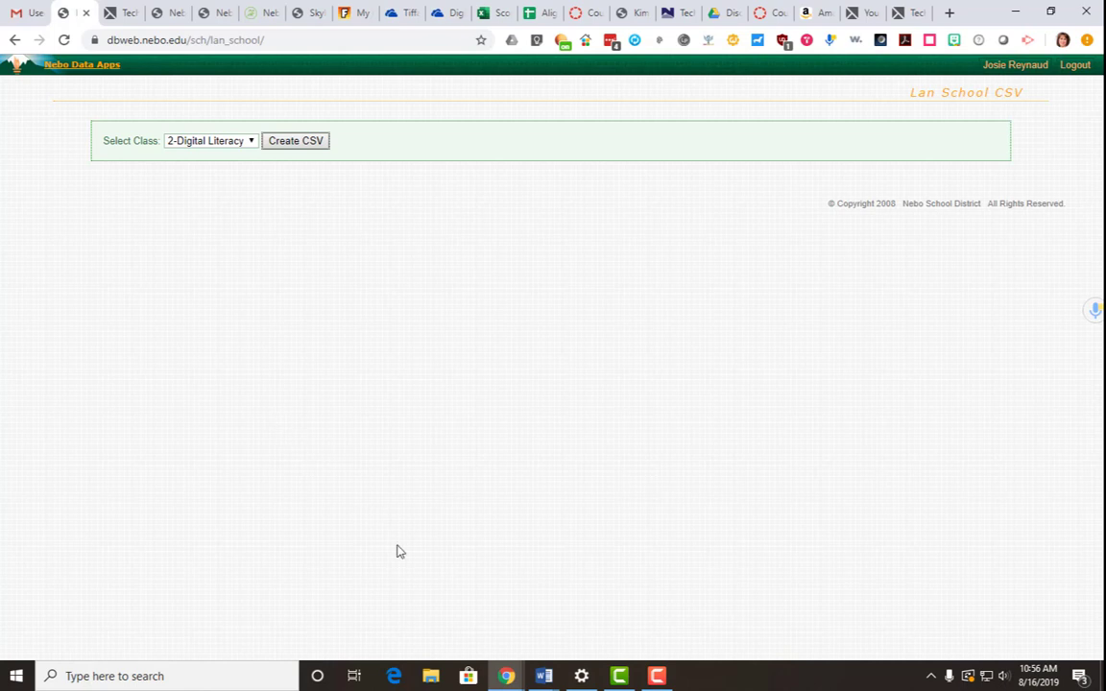
Open the 1stPeriod file from the LAN School folder on the desktop to check the saved username list.
mouse_move(534, 679)
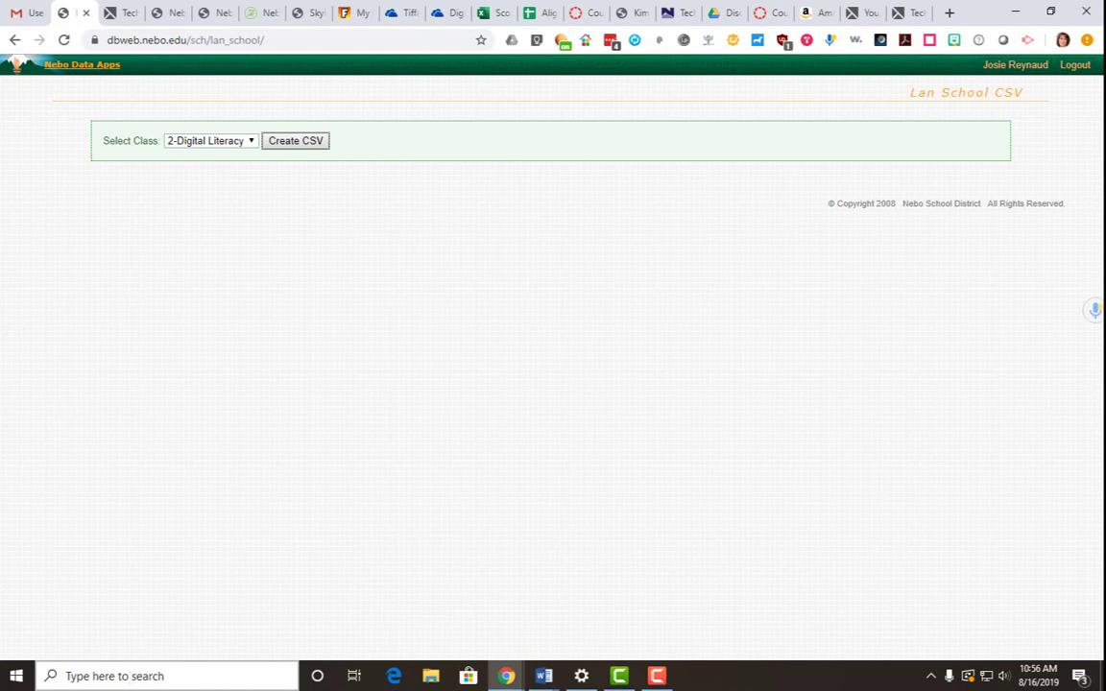
click(430, 675)
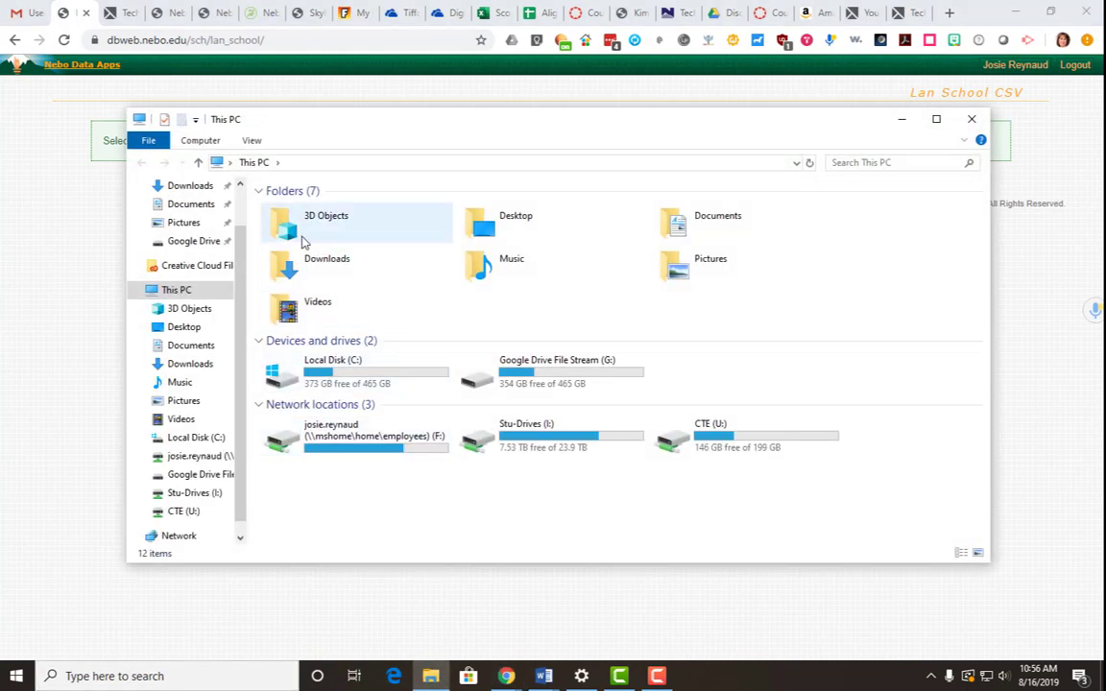
key(super+d)
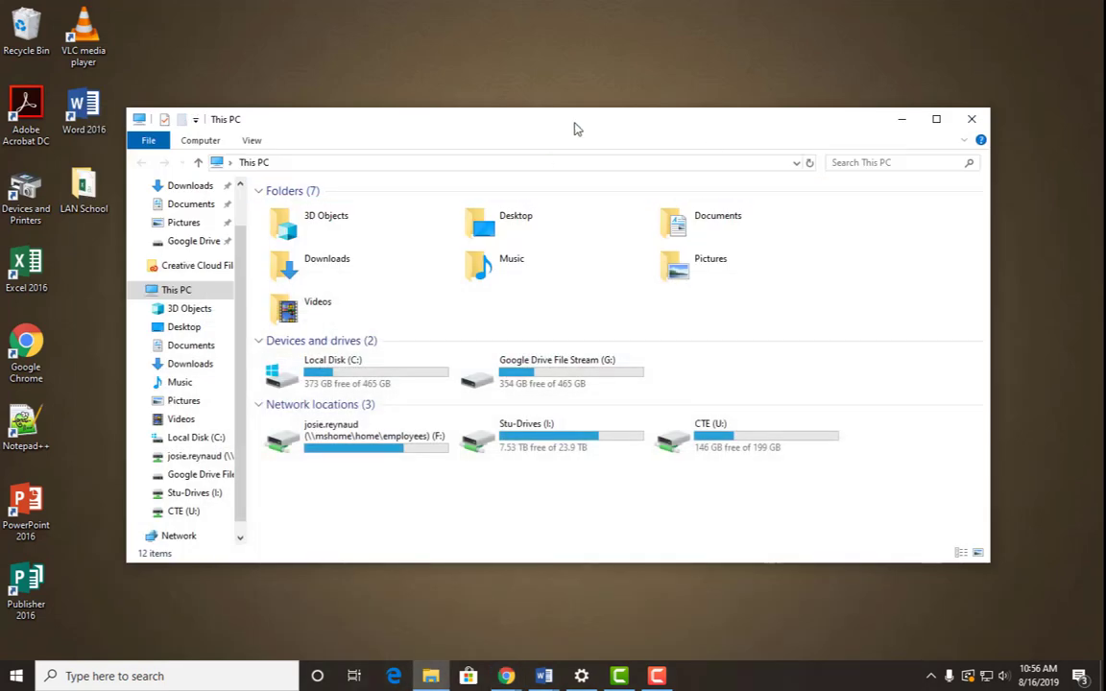
click(904, 115)
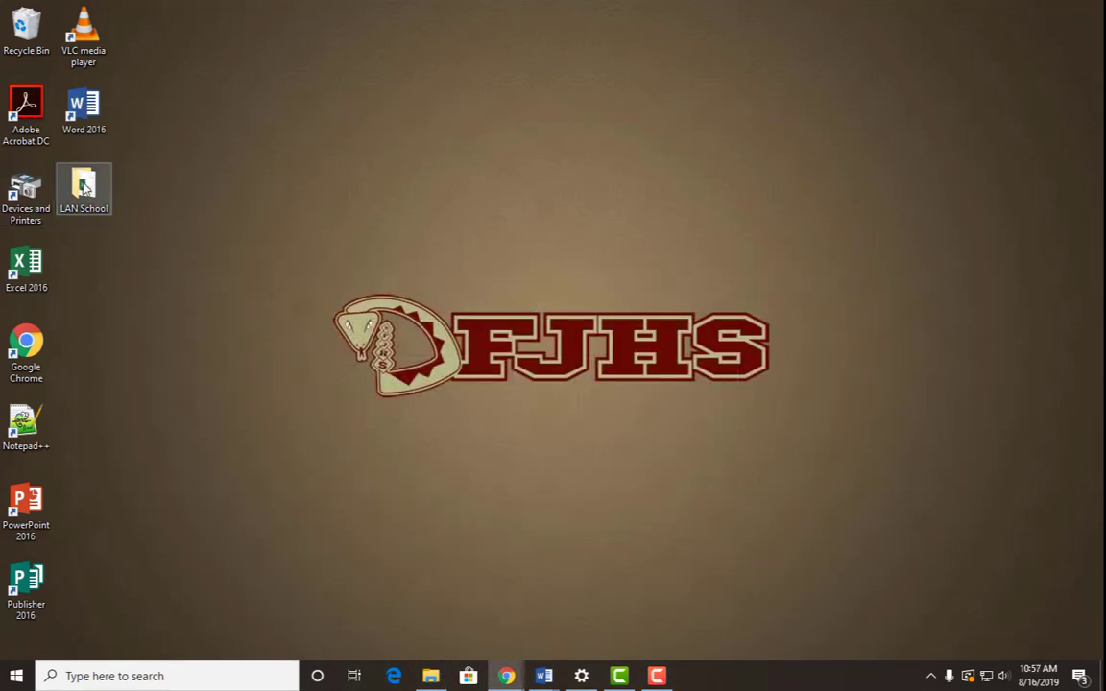
double_click(84, 187)
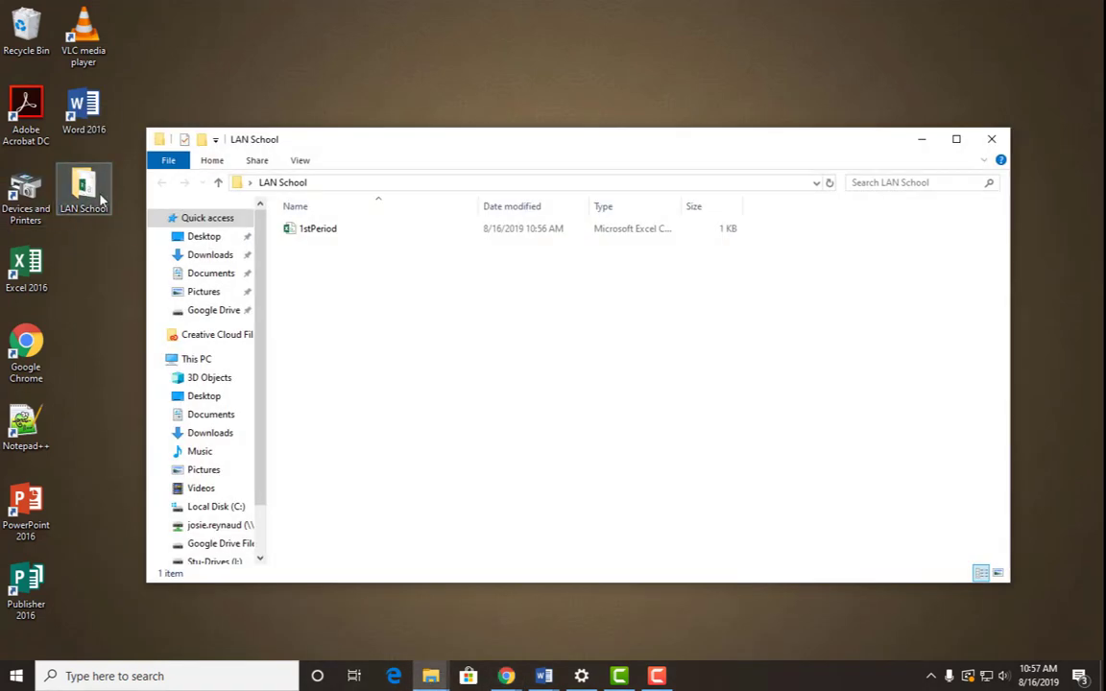
click(316, 235)
double_click(316, 230)
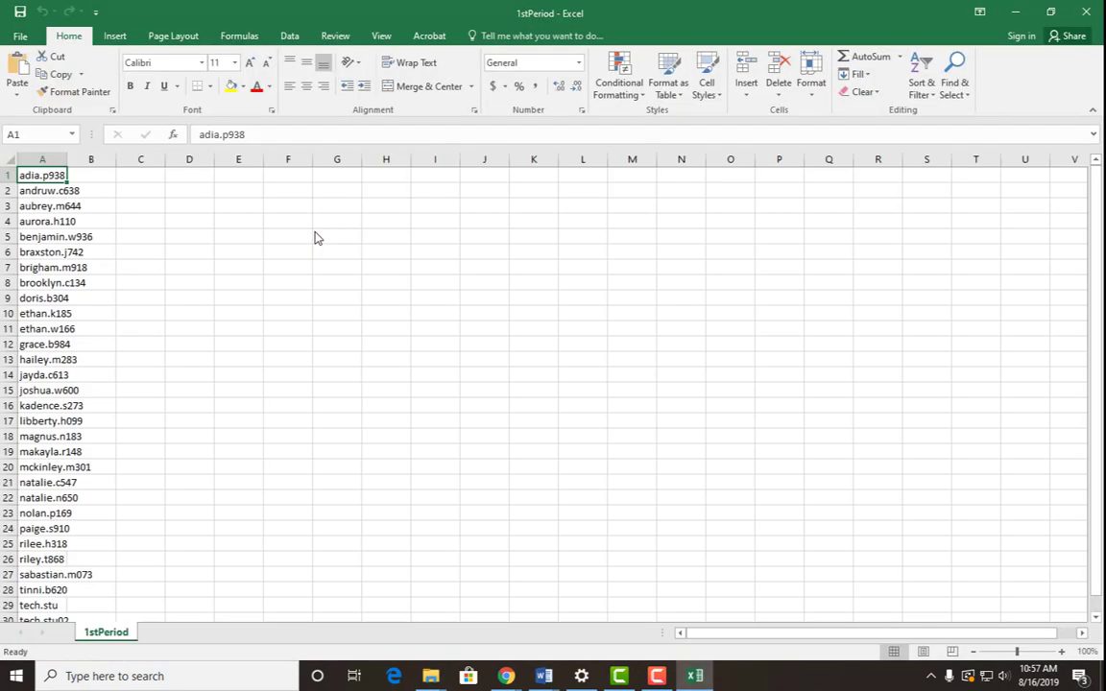
Delete the whole of row 12 from the username list to remove that student.
scroll(71, 359, down, 1)
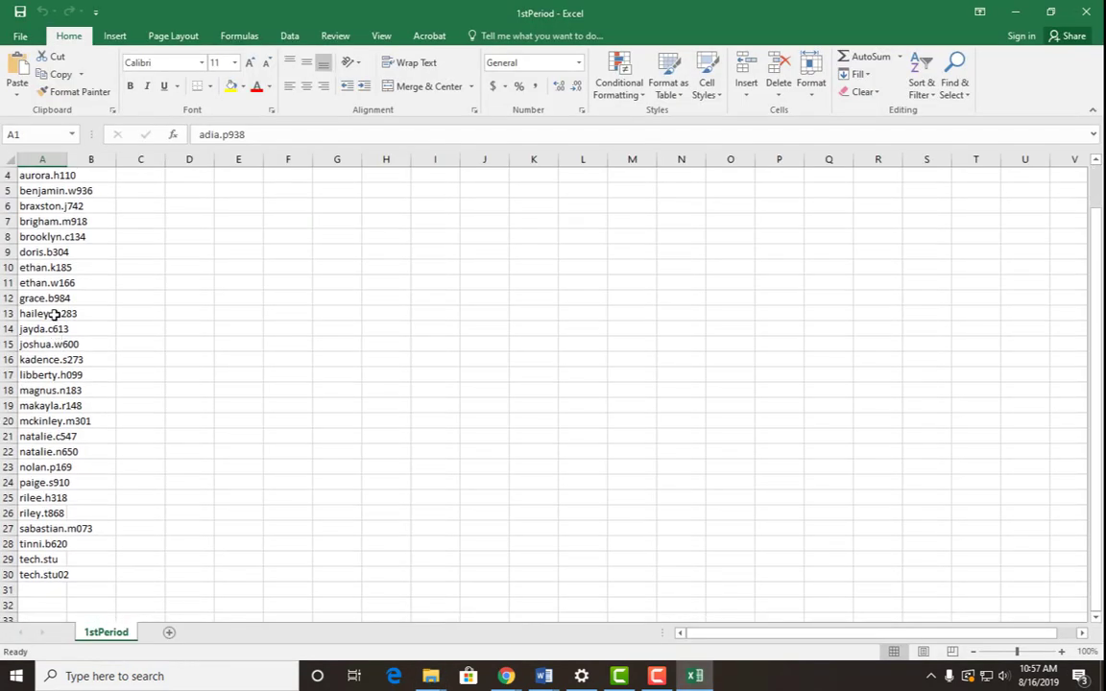
click(6, 298)
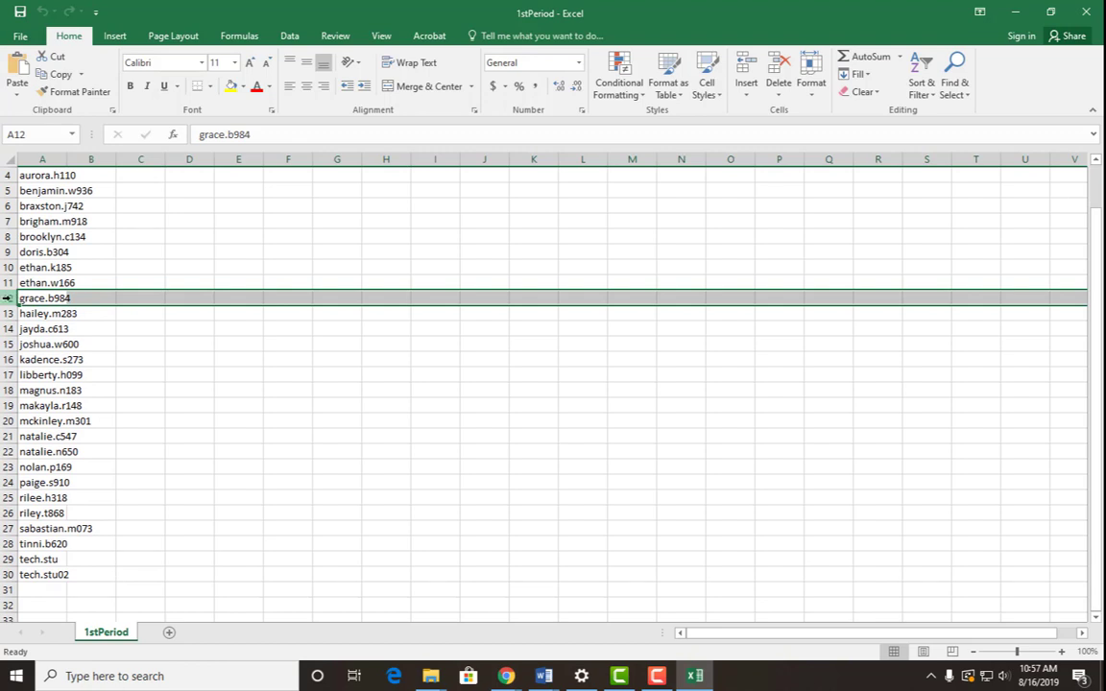
click(783, 69)
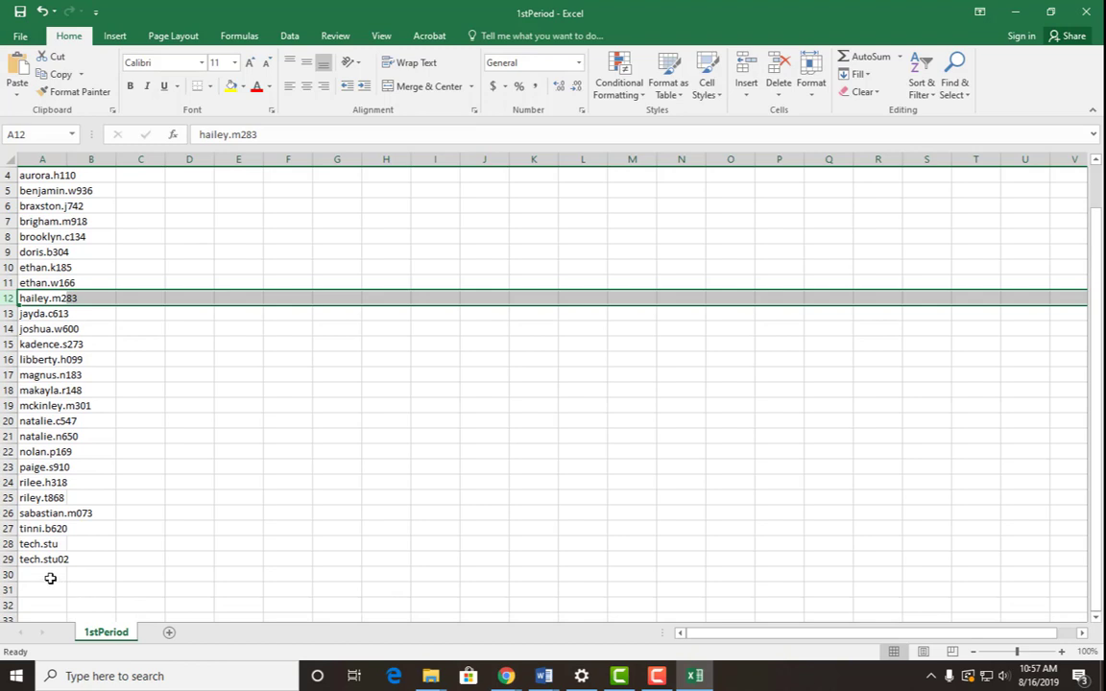
Add the username new.stu in cell A30 and save the file, keeping the CSV (Comma delimited) format.
click(59, 575)
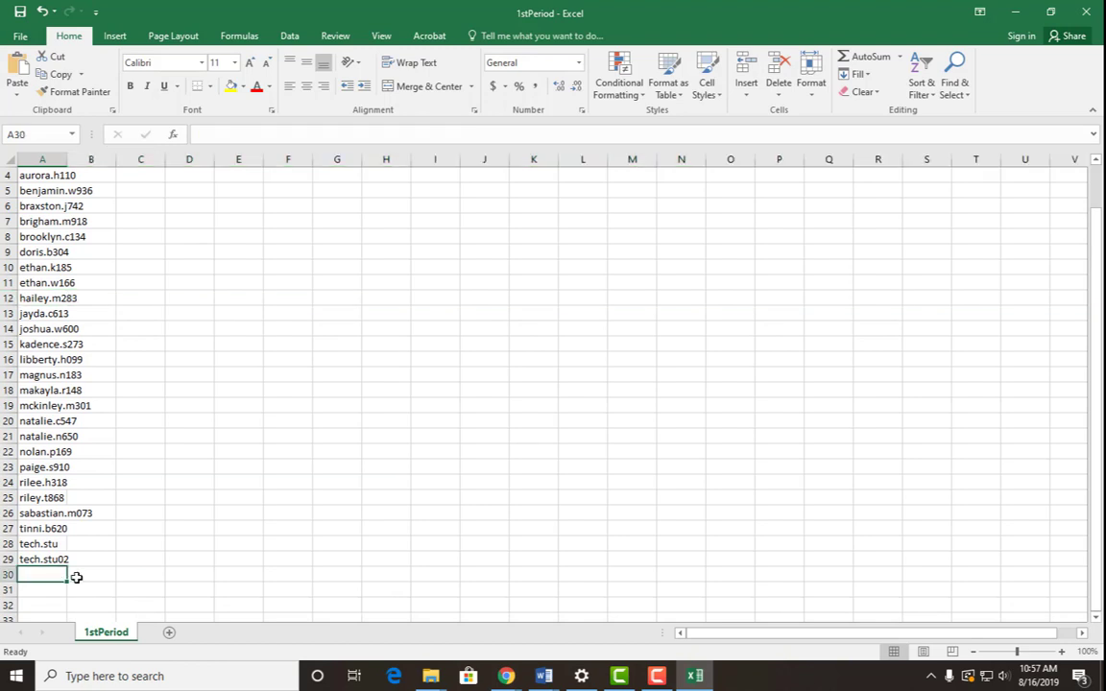
text(new.)
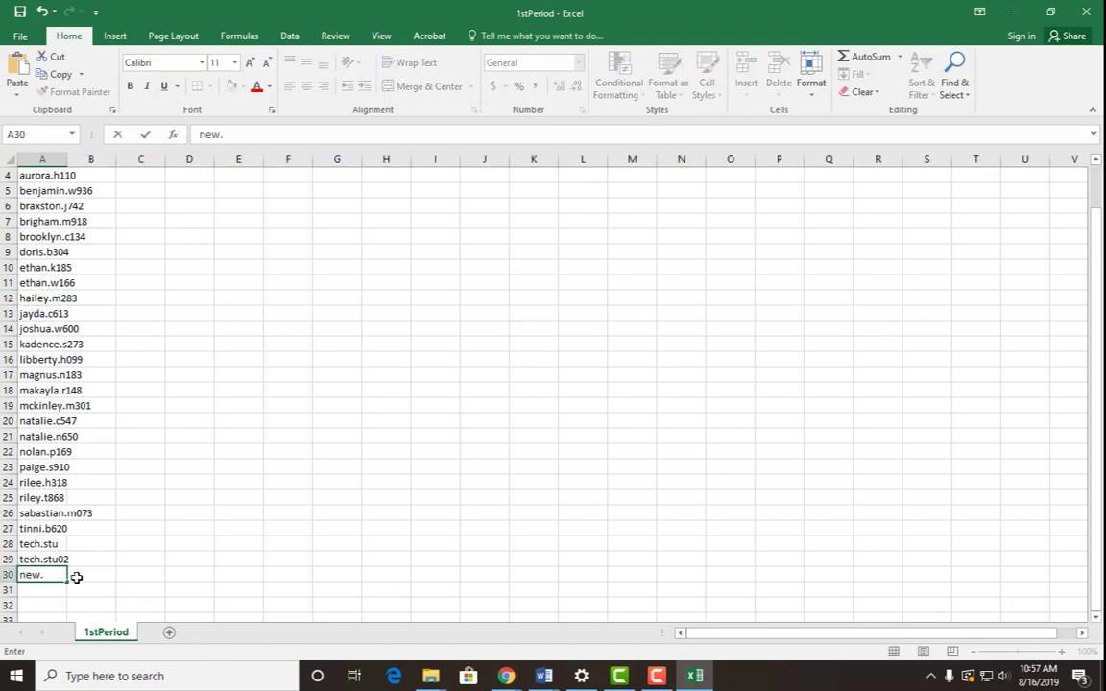
text(stu)
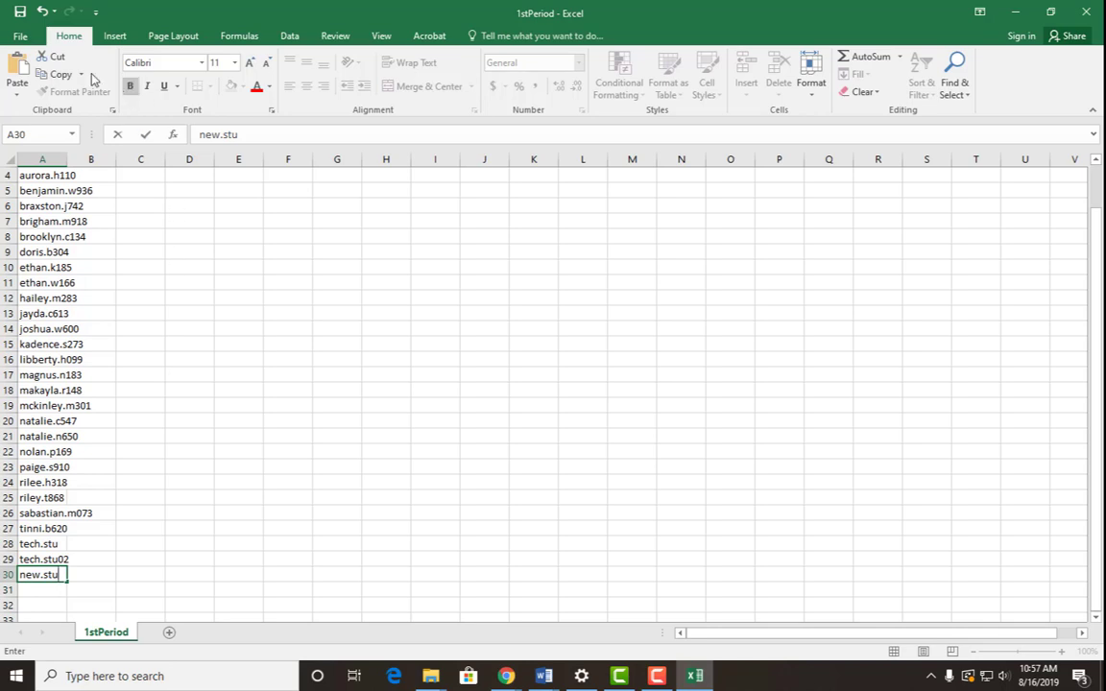
click(19, 12)
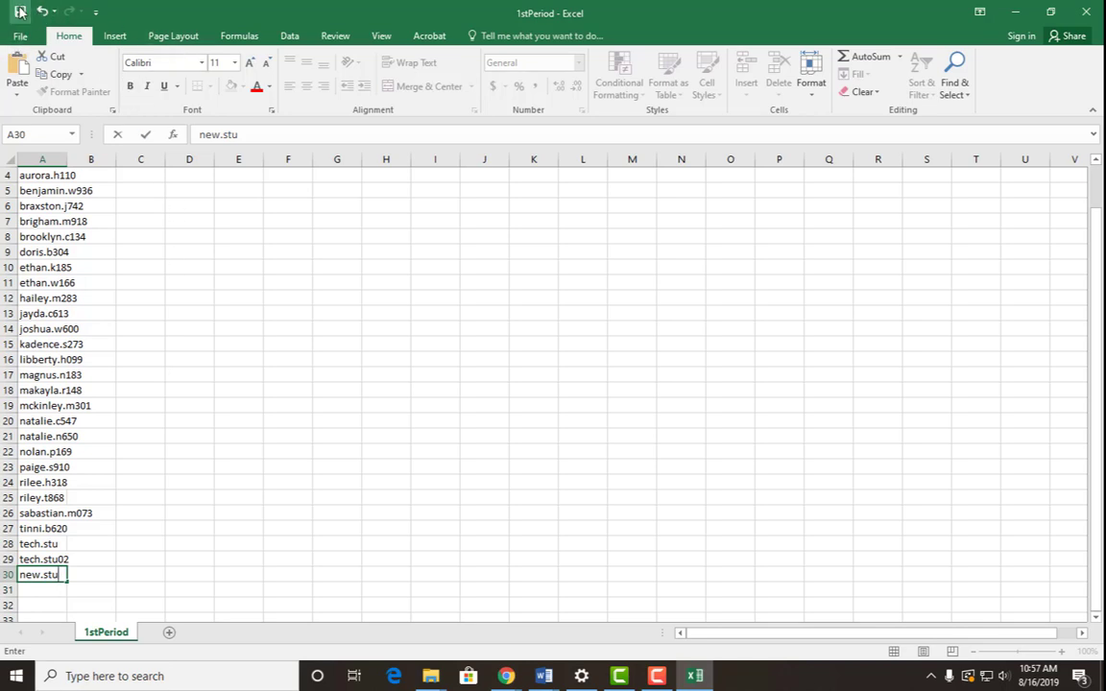
click(499, 387)
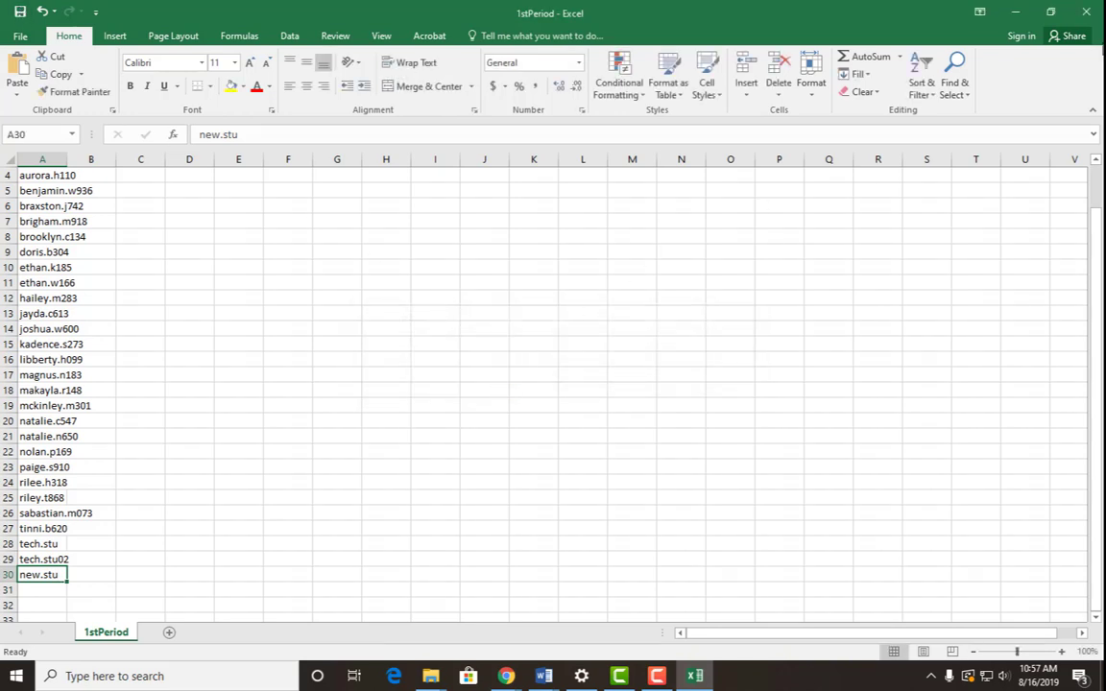
Close the workbook with its changes saved over 1stPeriod.csv in CSV (Comma delimited) format, and close the LAN School folder window.
click(1085, 11)
click(484, 355)
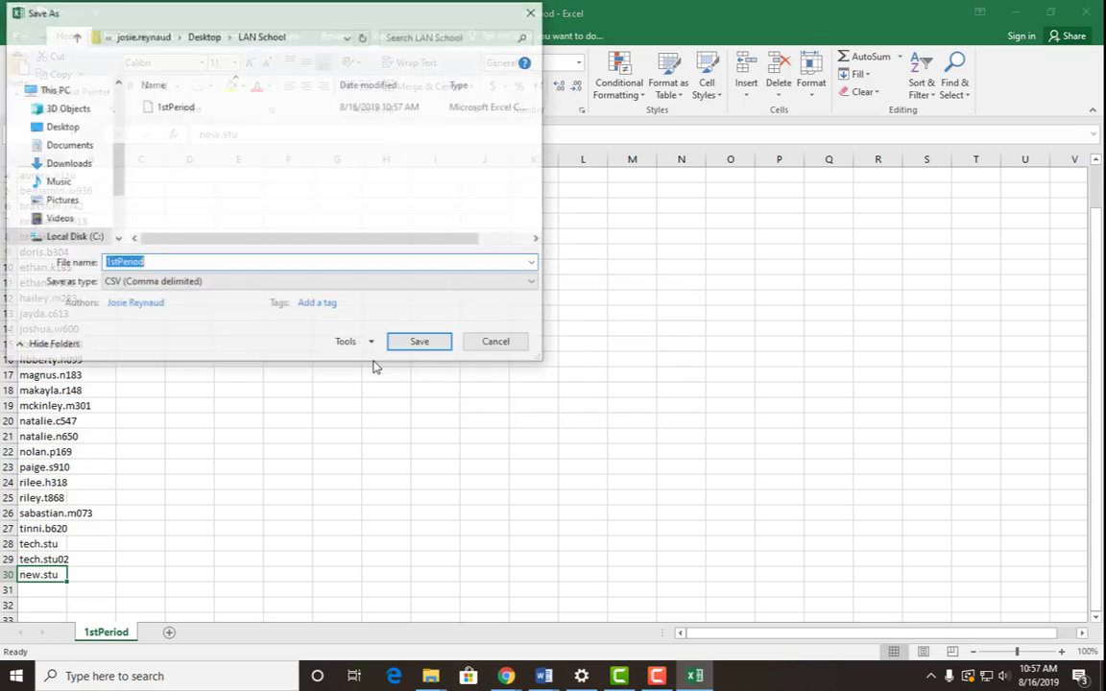
click(420, 344)
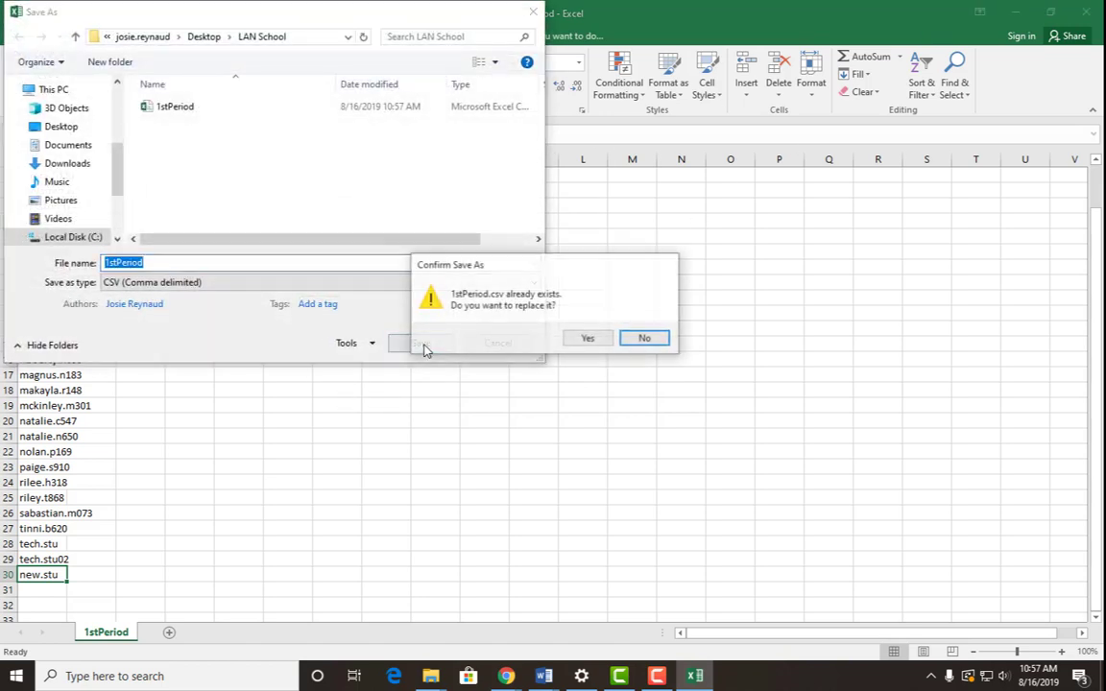
click(575, 338)
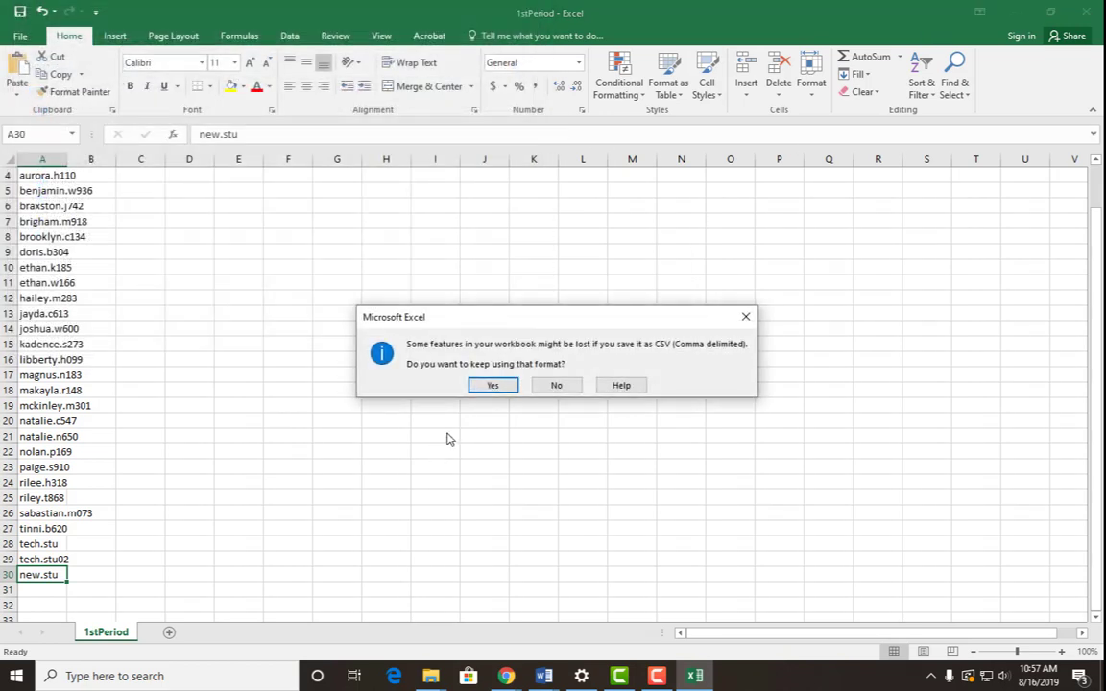
click(495, 386)
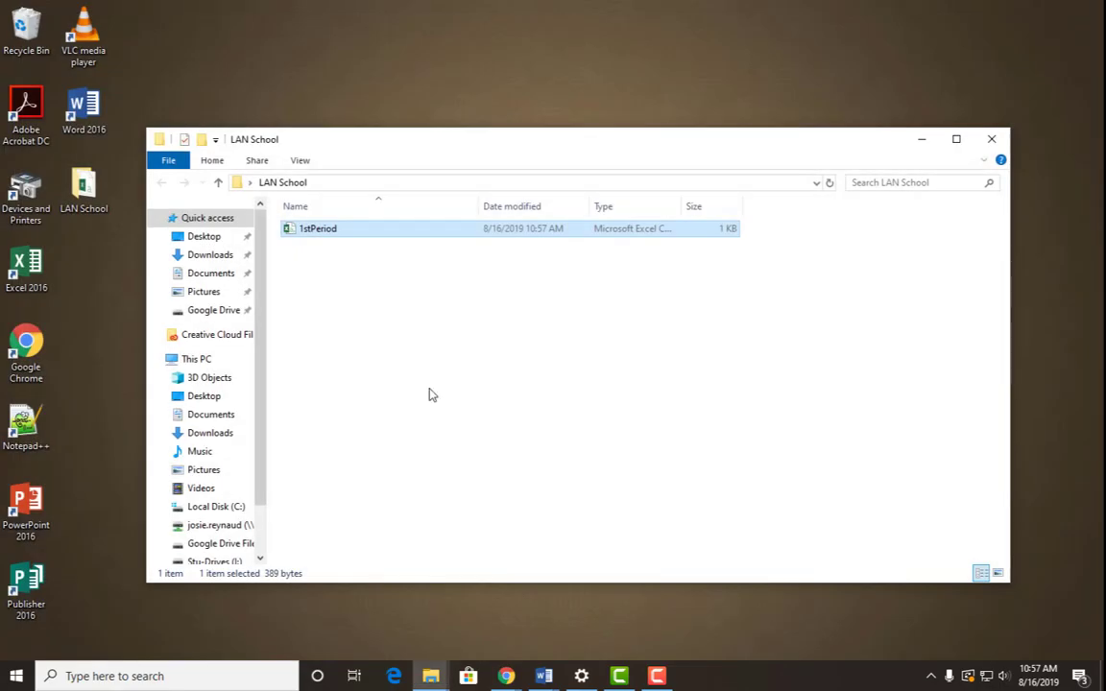
click(990, 142)
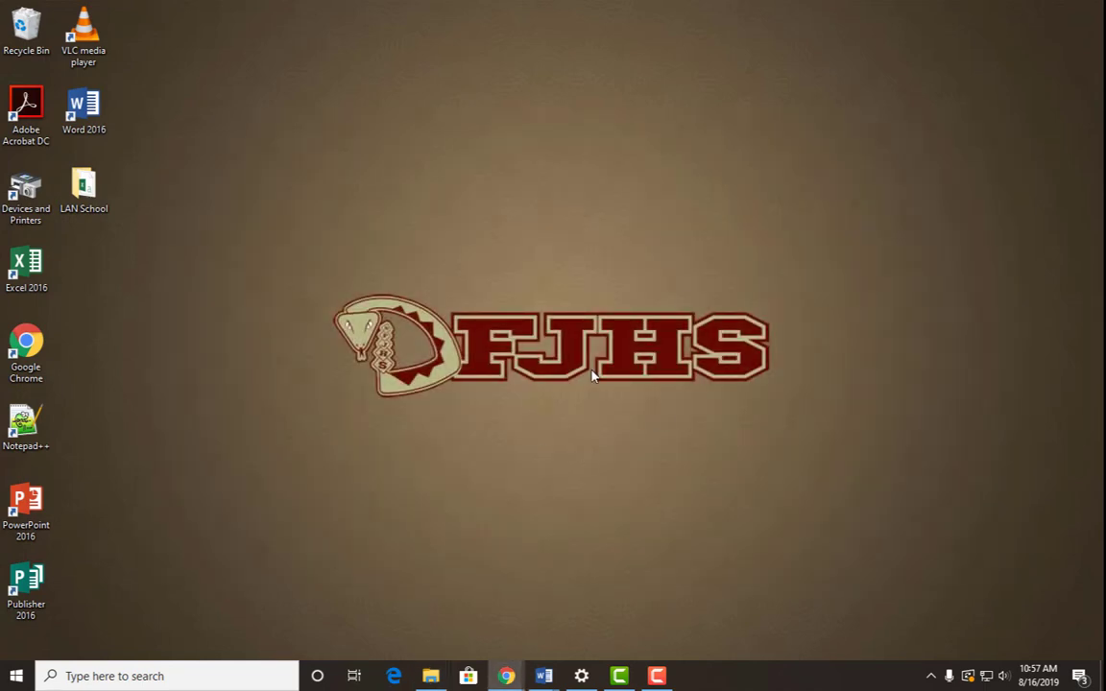